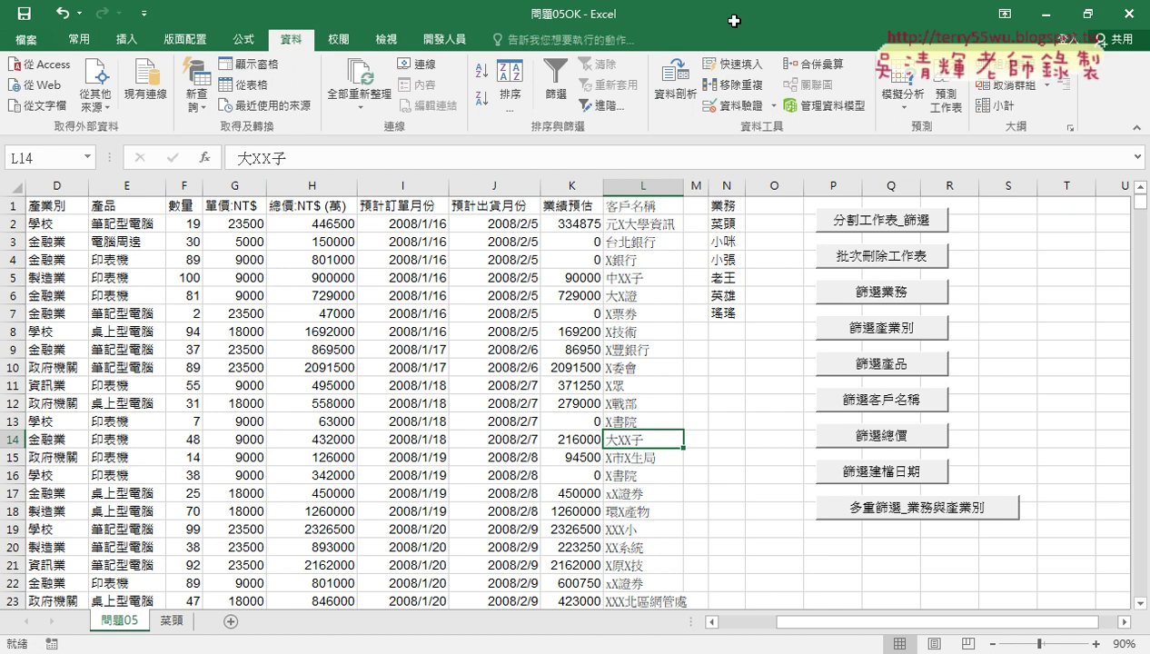
Turn on AutoFilter for the sales table and view the 總價 Number Filters choices
left_click(363, 206)
left_click(556, 87)
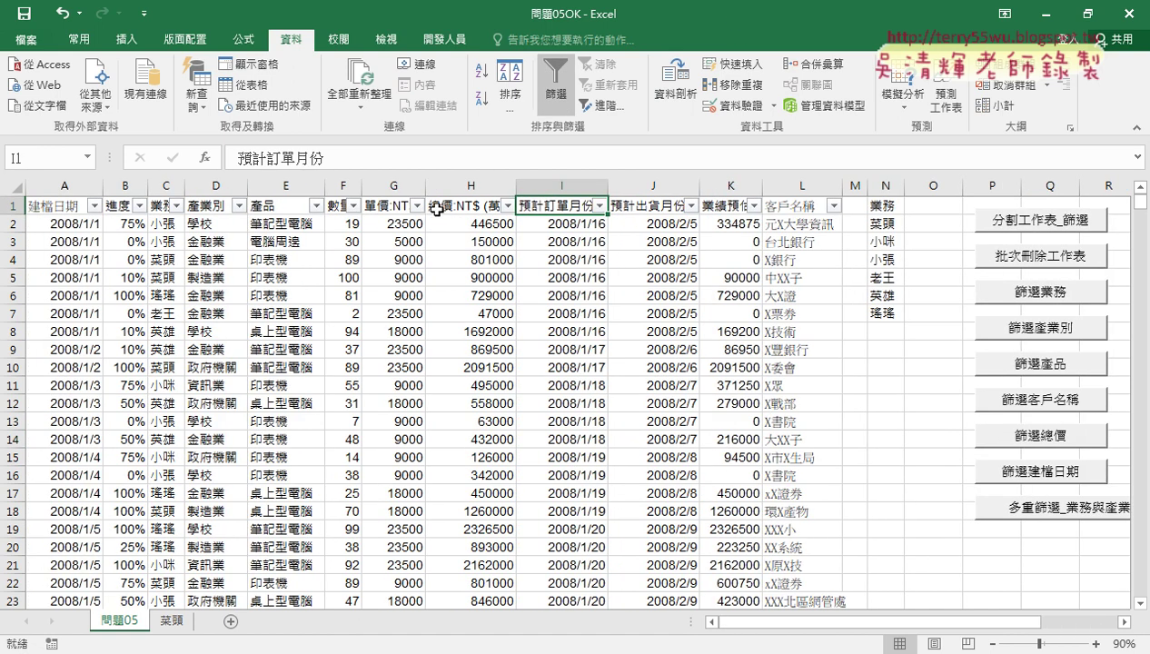
left_click(506, 205)
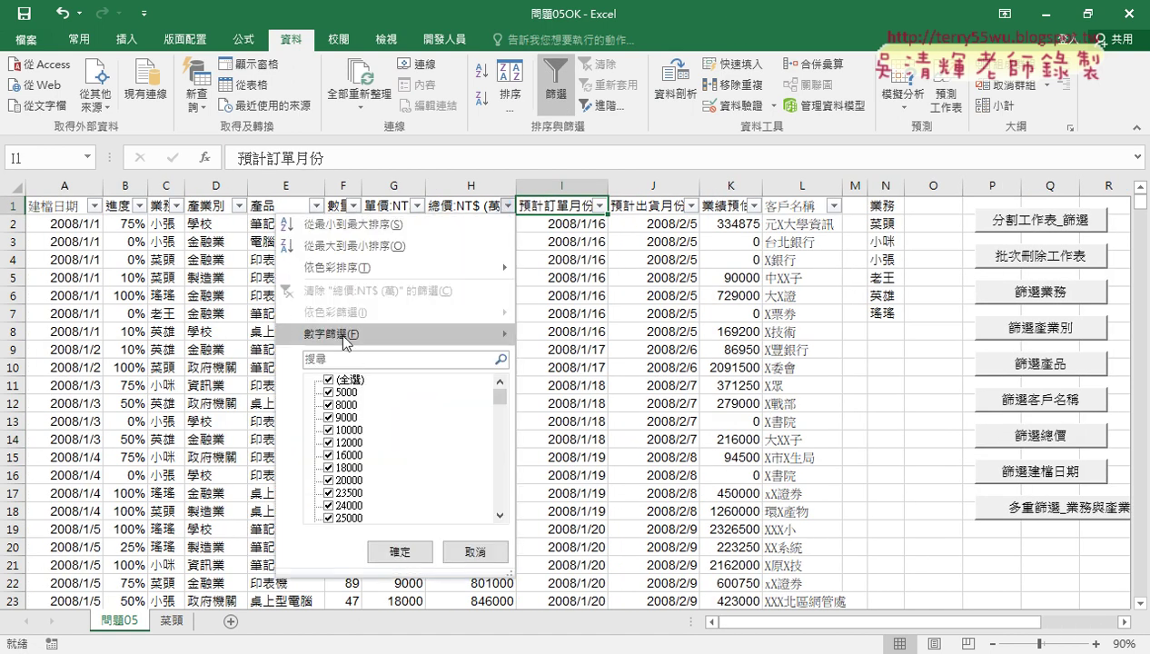
mouse_move(329, 334)
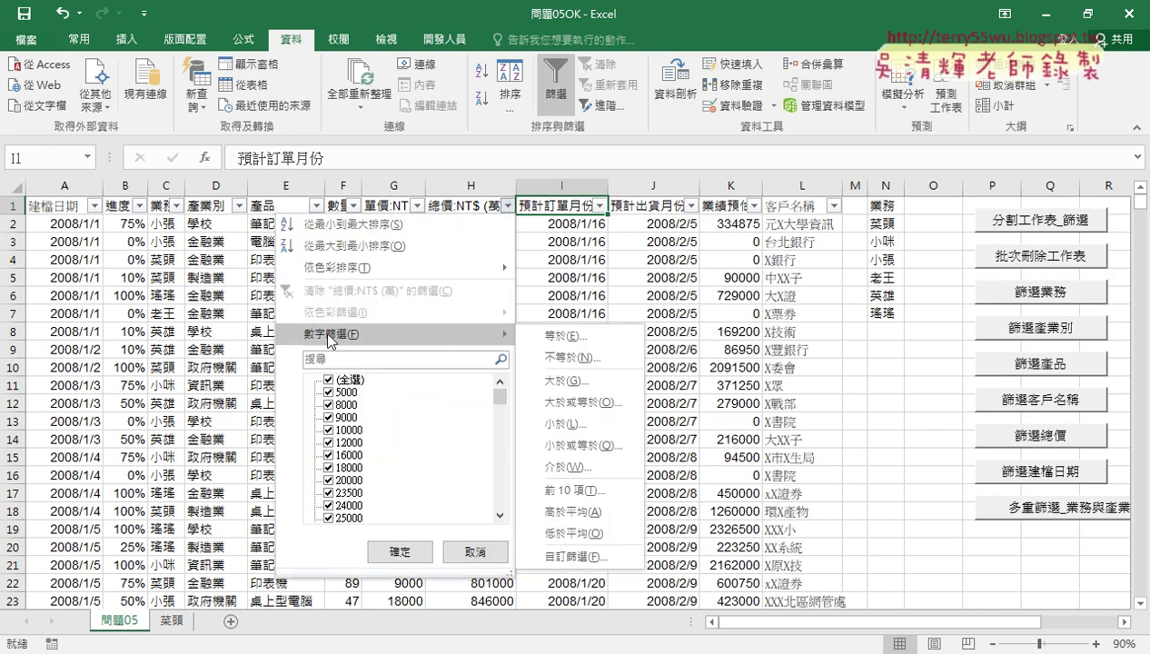
Show the Date Filters choices under the 建檔日期 column header
left_click(95, 206)
left_click(95, 206)
mouse_move(141, 333)
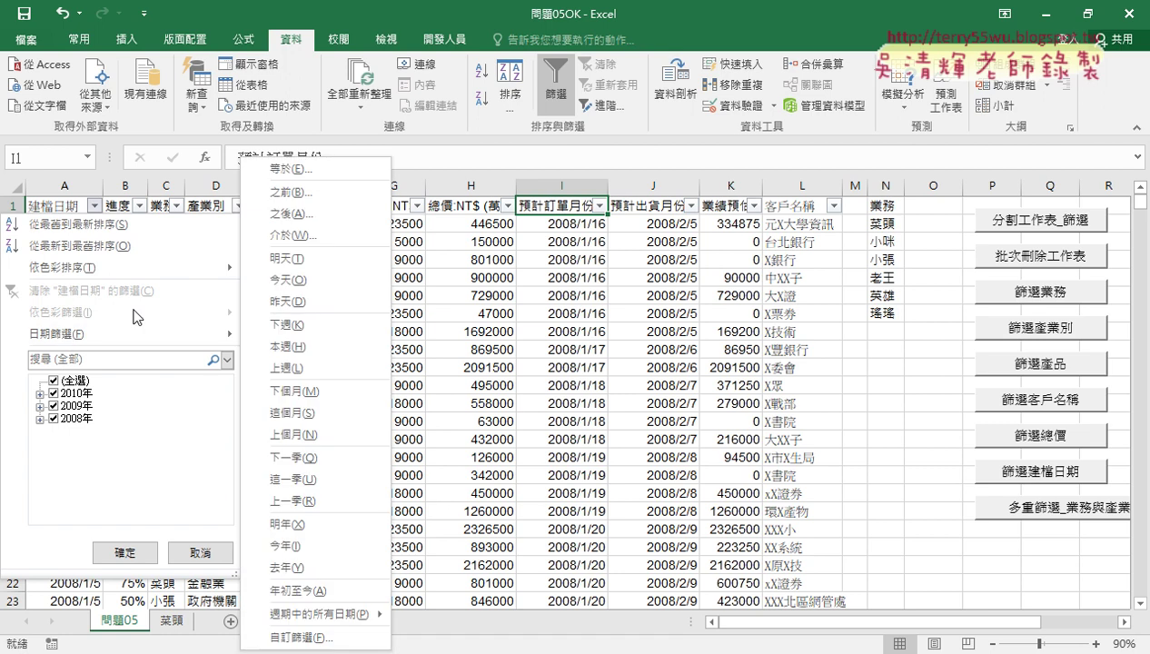
left_click(441, 220)
left_click(454, 207)
left_click(506, 207)
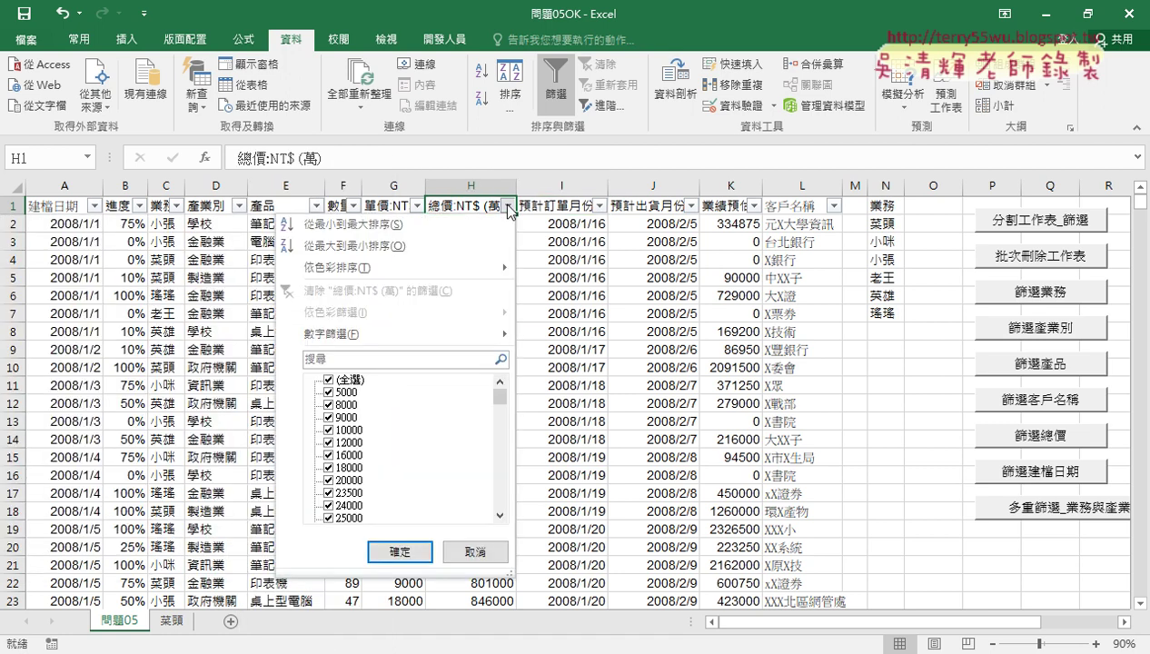
left_click(238, 206)
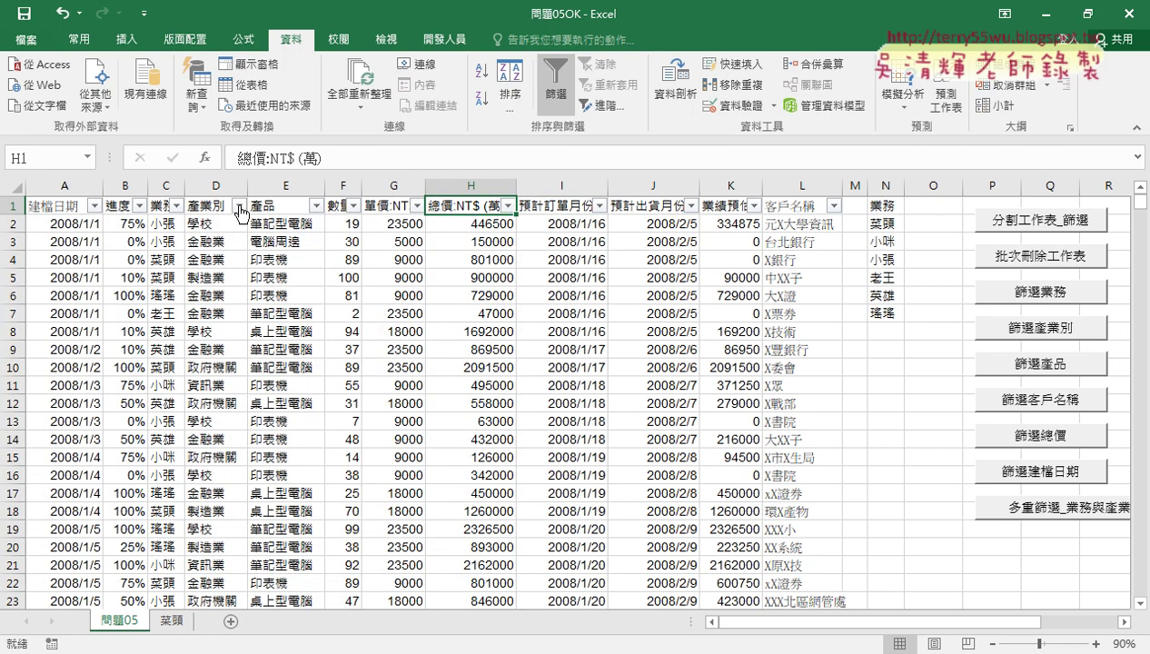
left_click(238, 206)
mouse_move(167, 332)
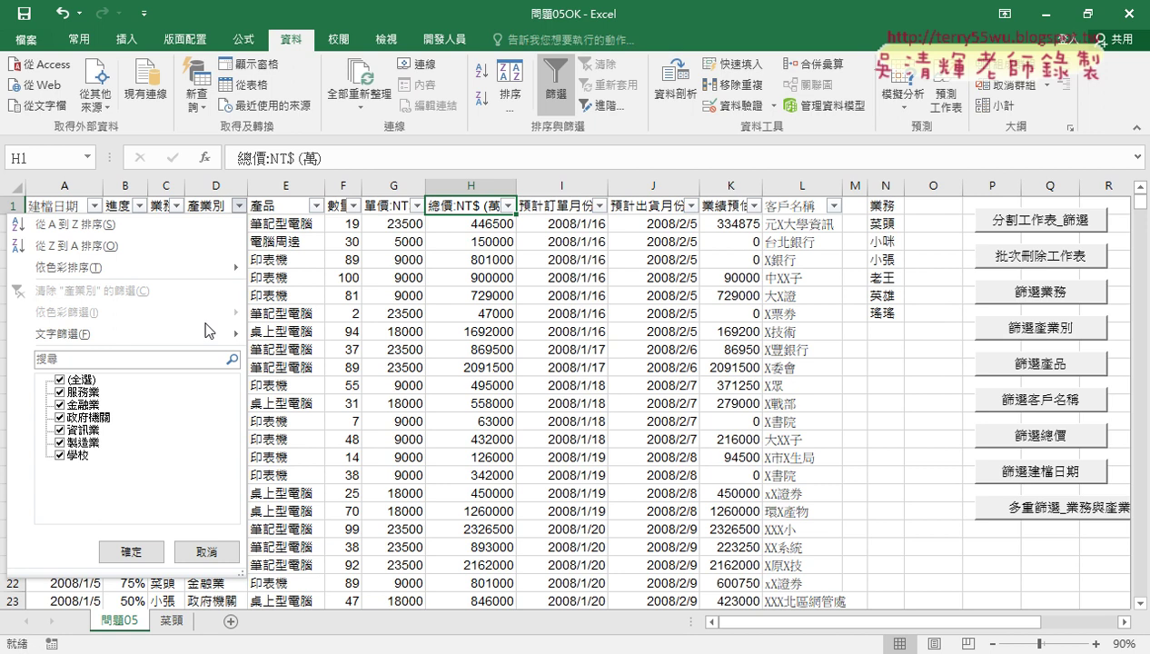
left_click(94, 206)
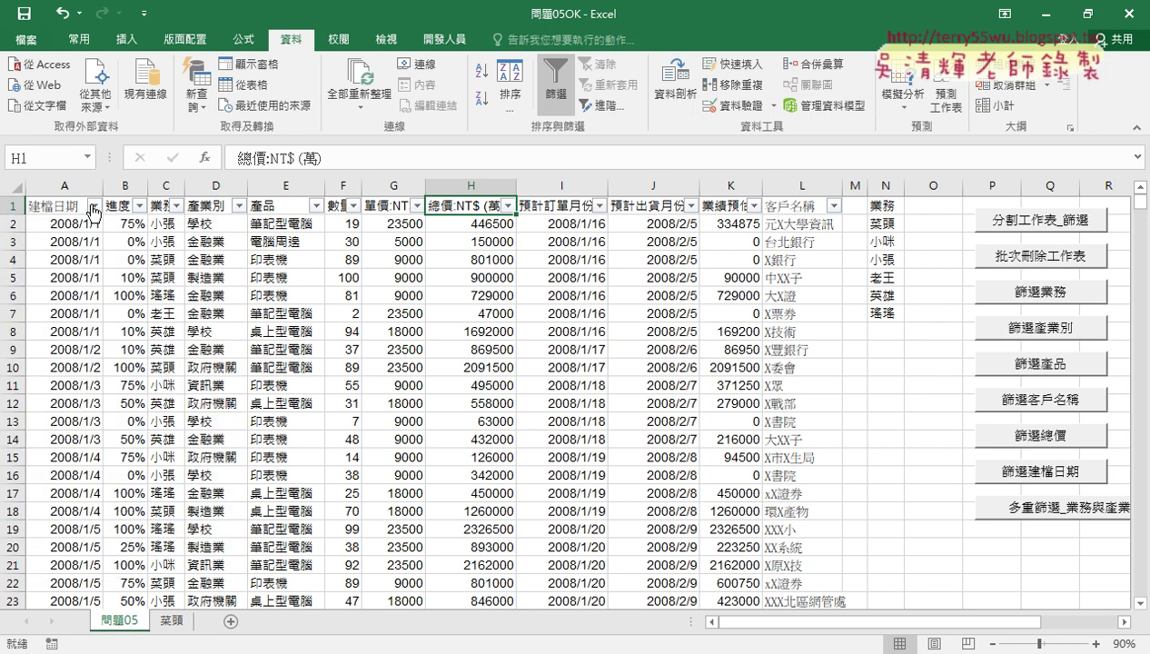
left_click(95, 206)
mouse_move(94, 334)
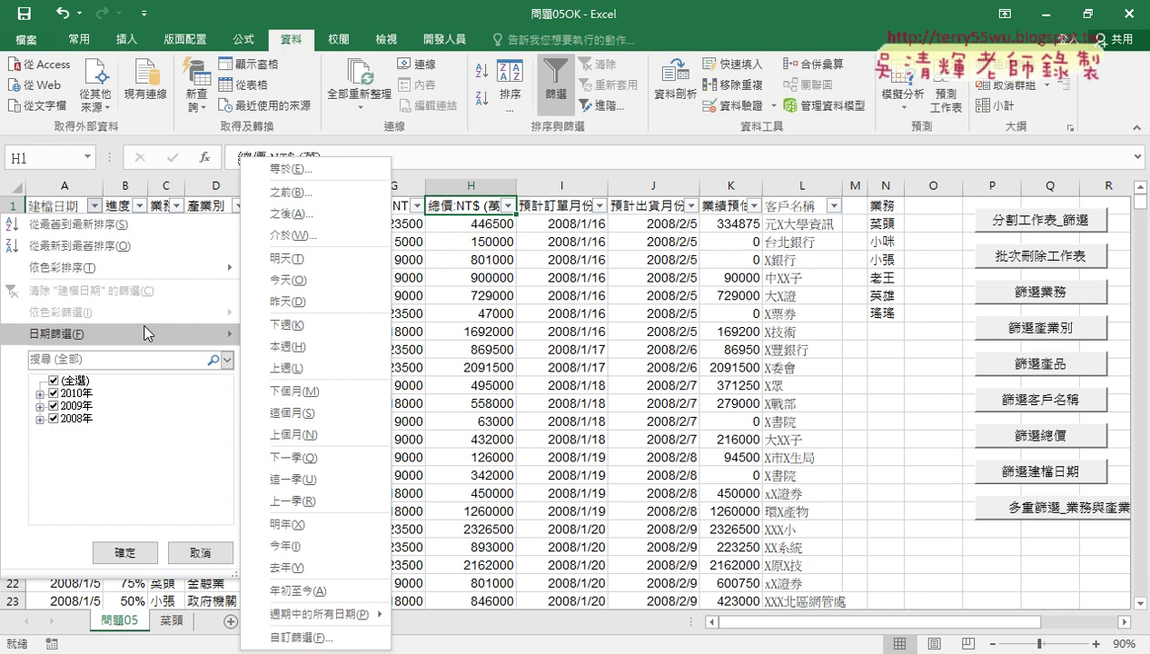
key("Escape")
key("Escape")
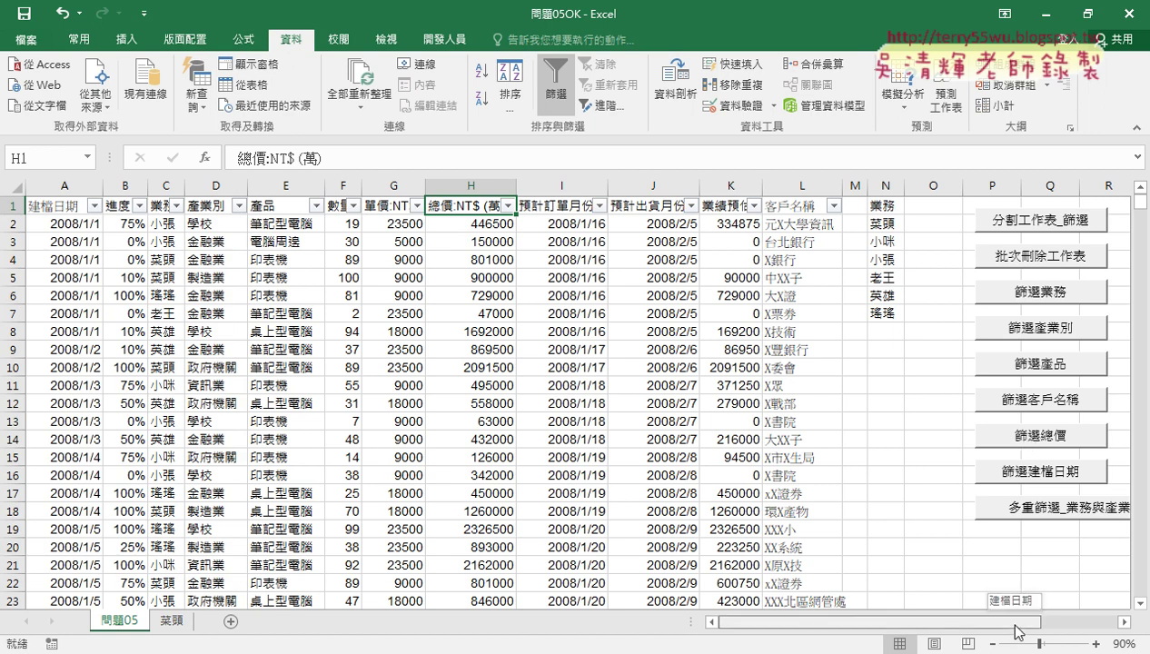
left_click_drag(1017, 631, 1054, 628)
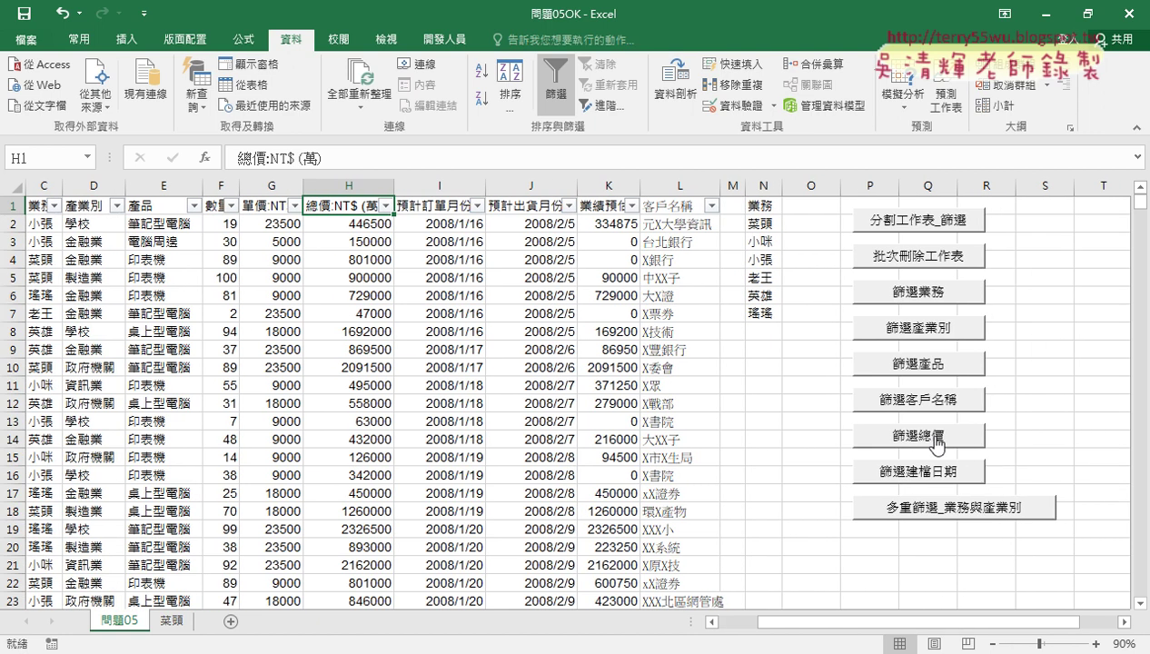
left_click(328, 181)
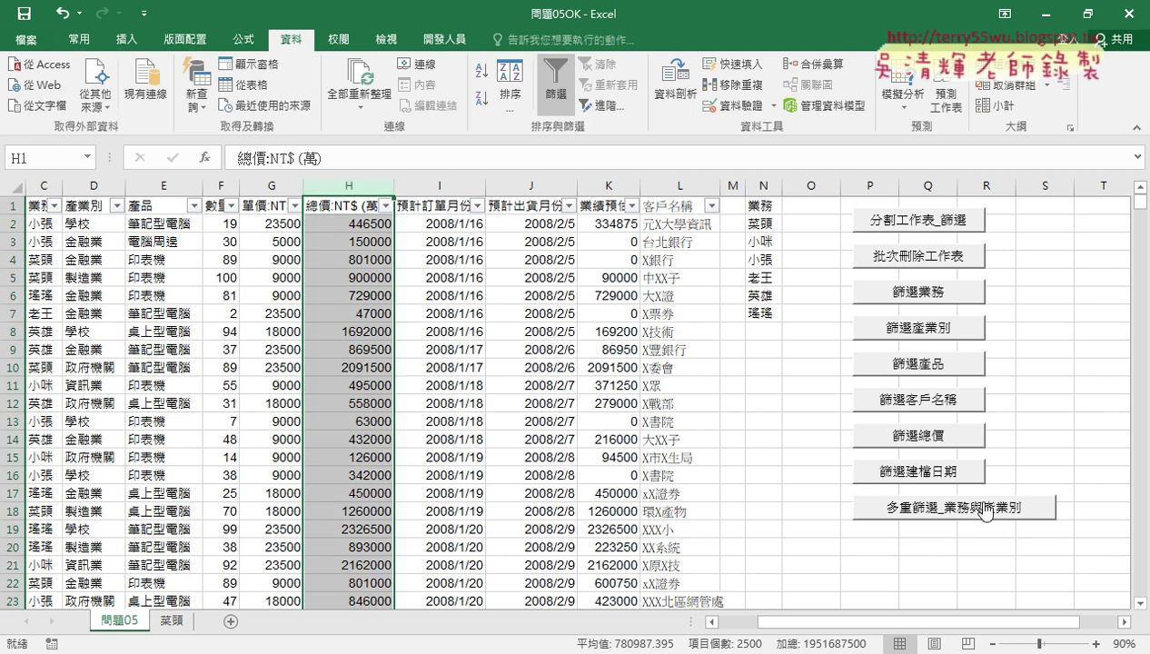
left_click_drag(855, 624, 815, 623)
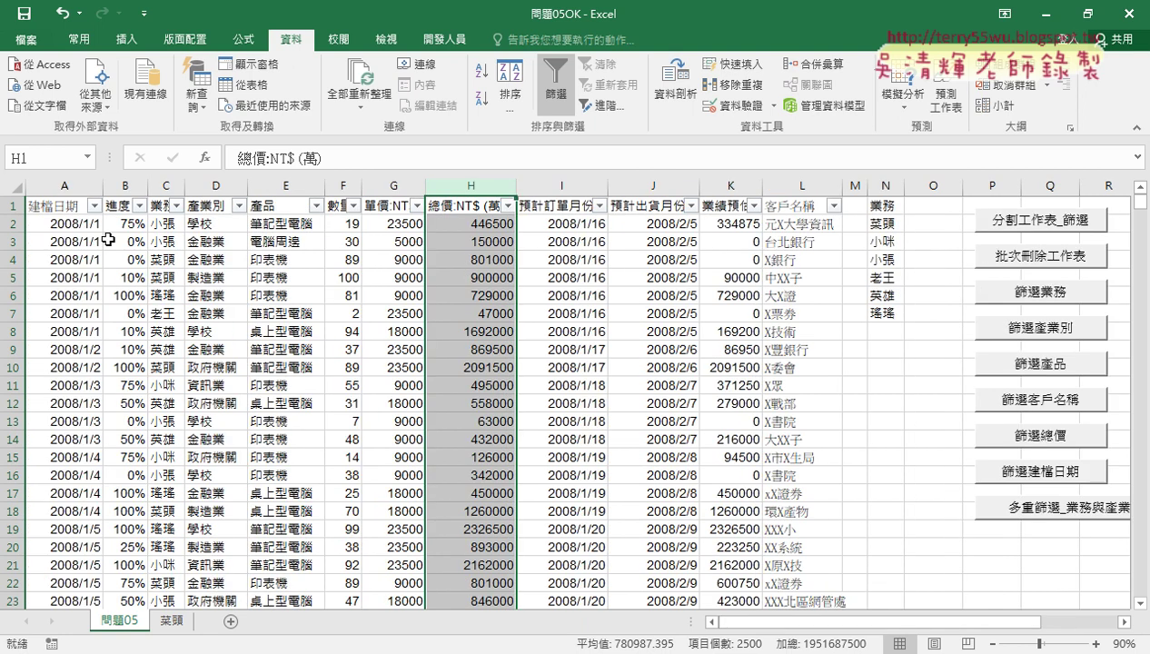
left_click(56, 186)
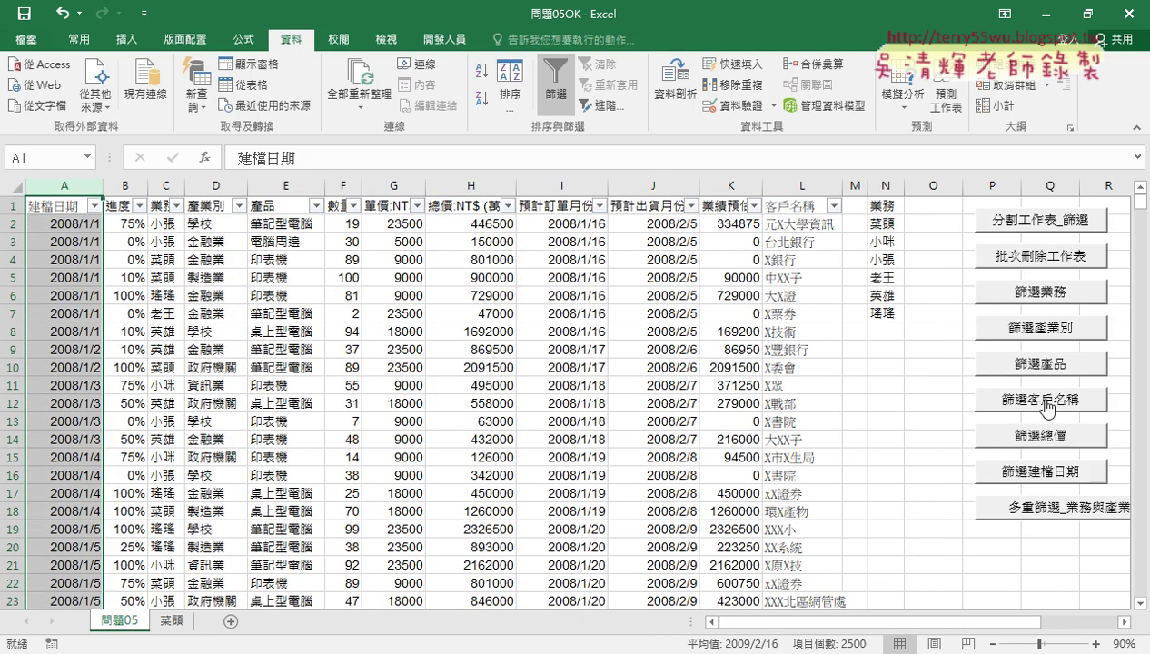
left_click(169, 179)
left_click(209, 184)
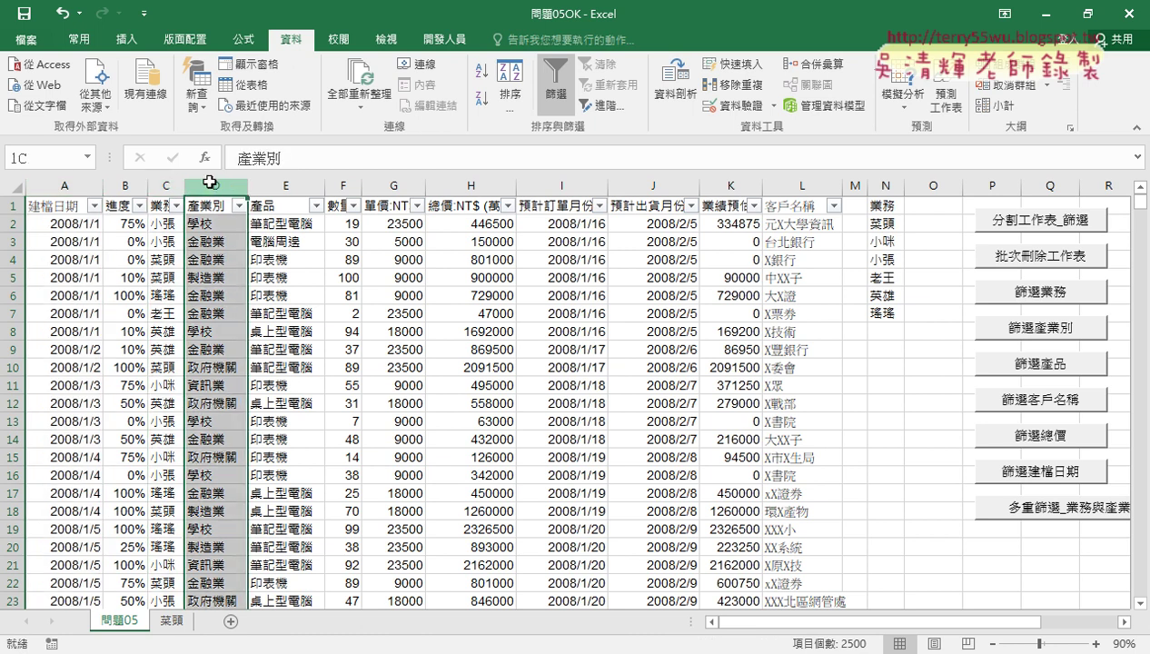
left_click_drag(167, 180, 202, 180)
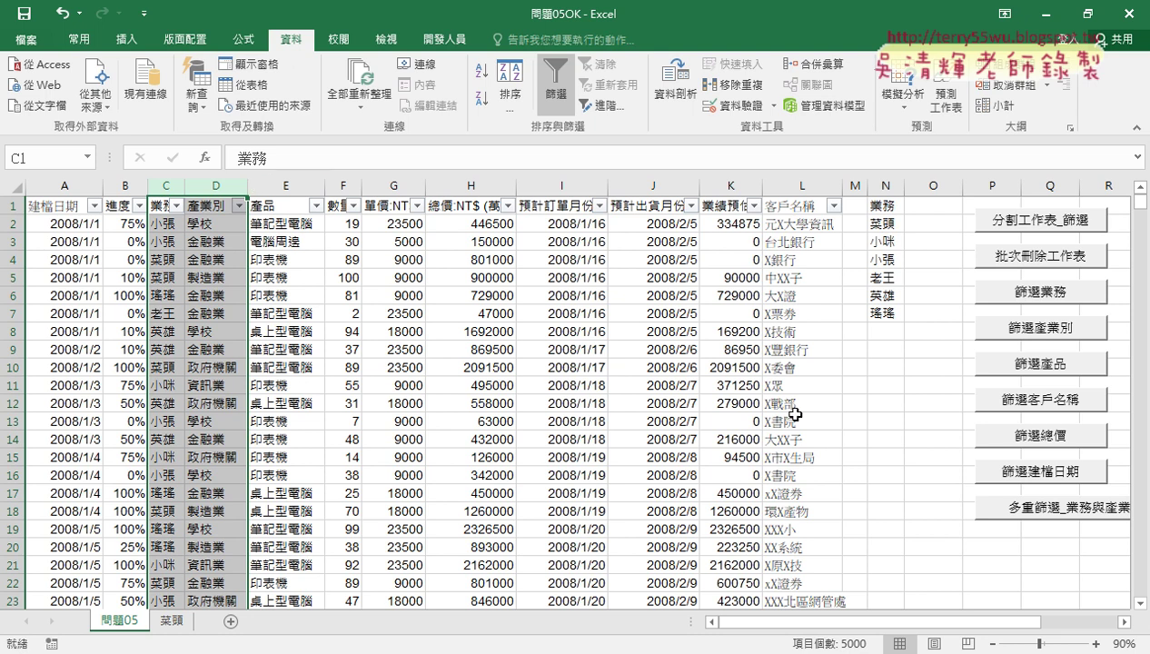
Run the 篩選總價 macro with bounds 10000 and 100000 to create sheet 介於10000與100000
left_click(1029, 442)
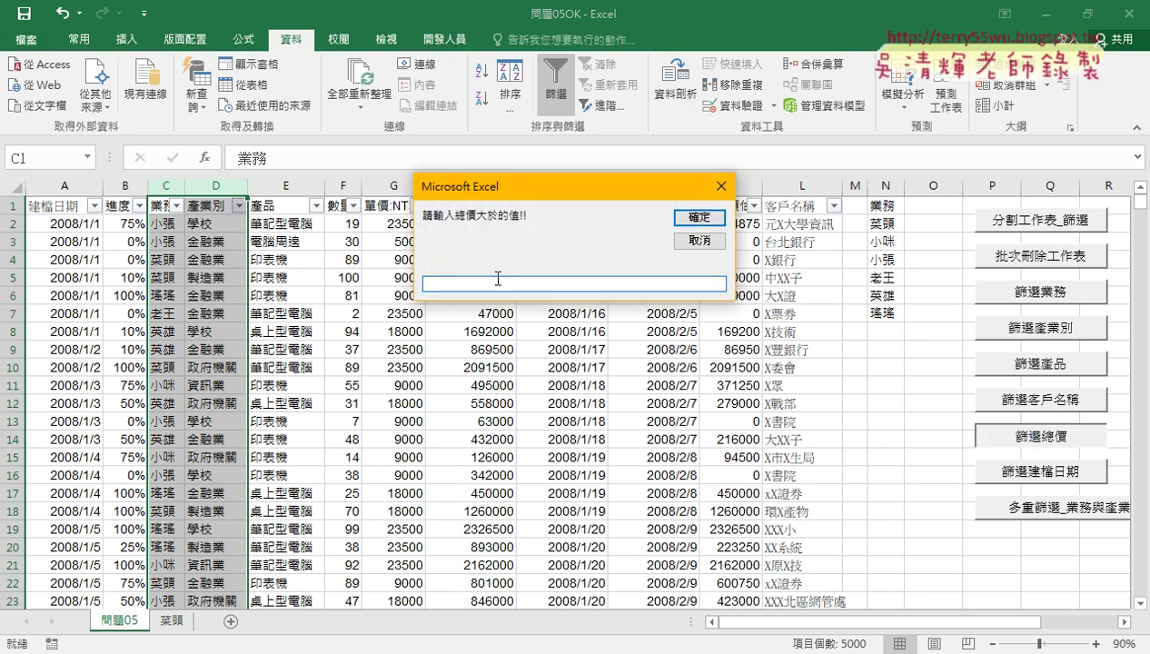
type("10000")
key("Return")
type("1000")
type("00")
left_click(706, 217)
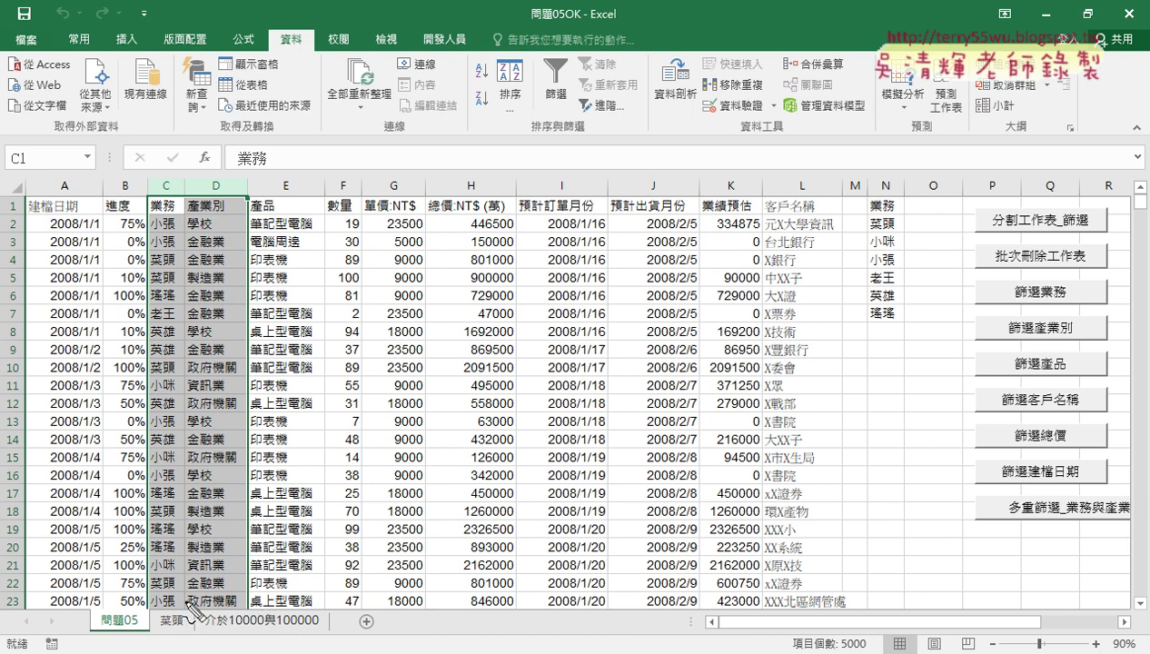
Make several drags over the lower sheet area, then dismiss with Escape
mouse_move(191, 650)
left_mouse_down()
mouse_move(349, 602)
mouse_move(259, 627)
left_mouse_up()
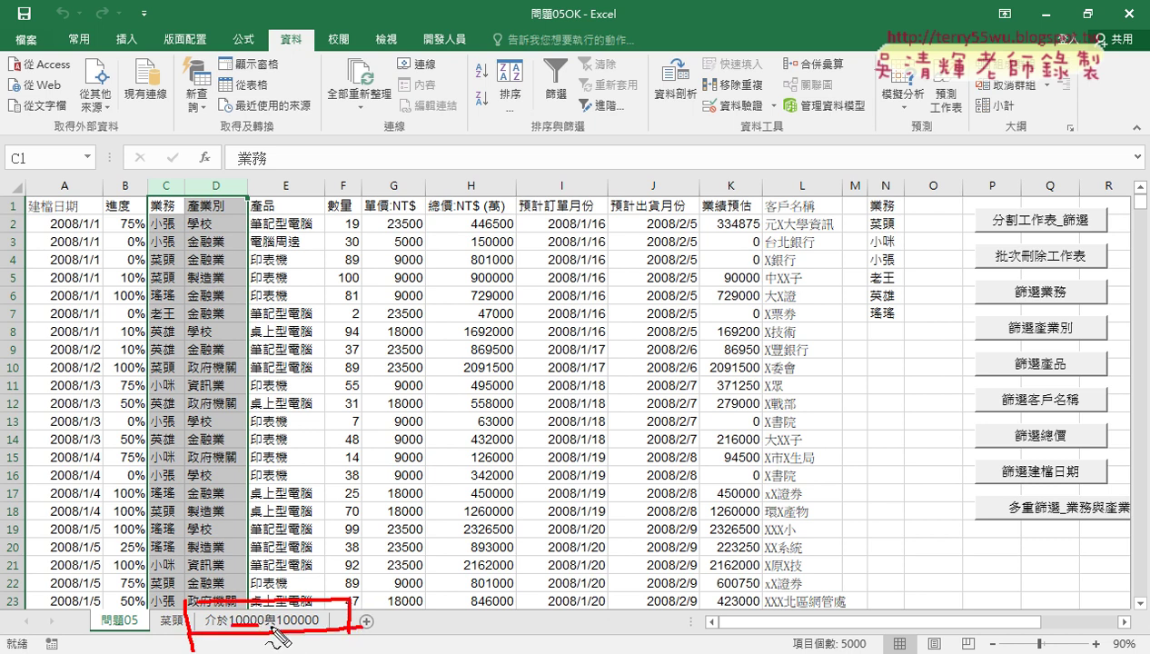
left_click_drag(253, 551, 234, 578)
left_click_drag(238, 556, 268, 587)
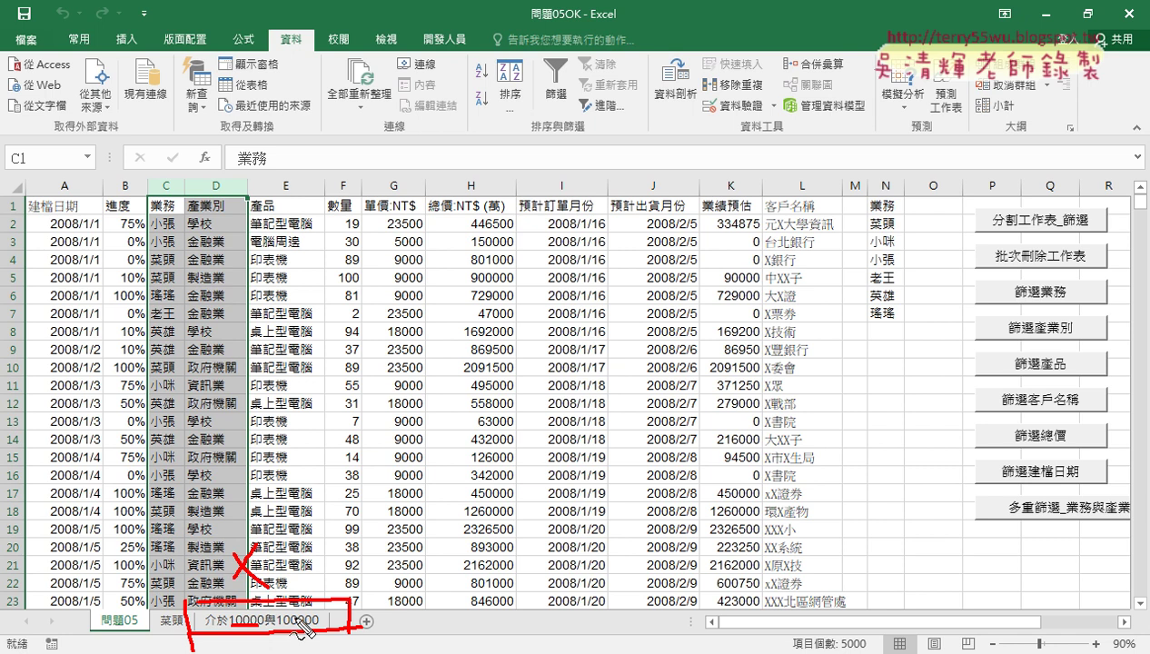
left_click_drag(274, 627, 320, 626)
mouse_move(289, 536)
left_mouse_down()
mouse_move(312, 560)
mouse_move(316, 601)
left_mouse_up()
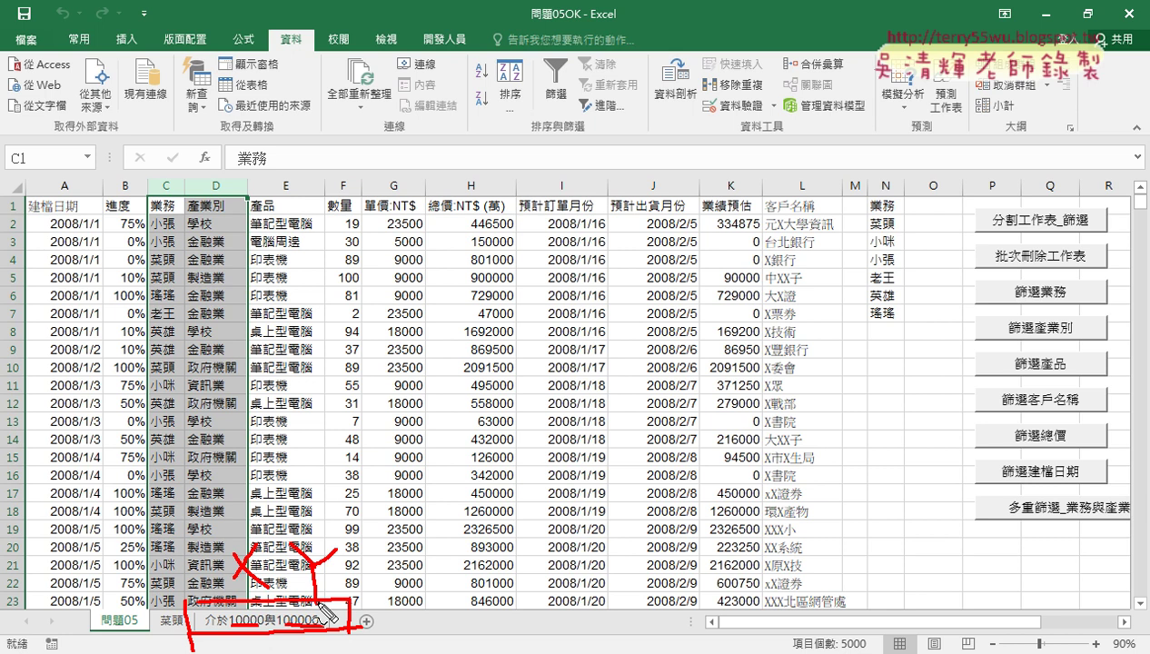
left_click_drag(204, 626, 227, 627)
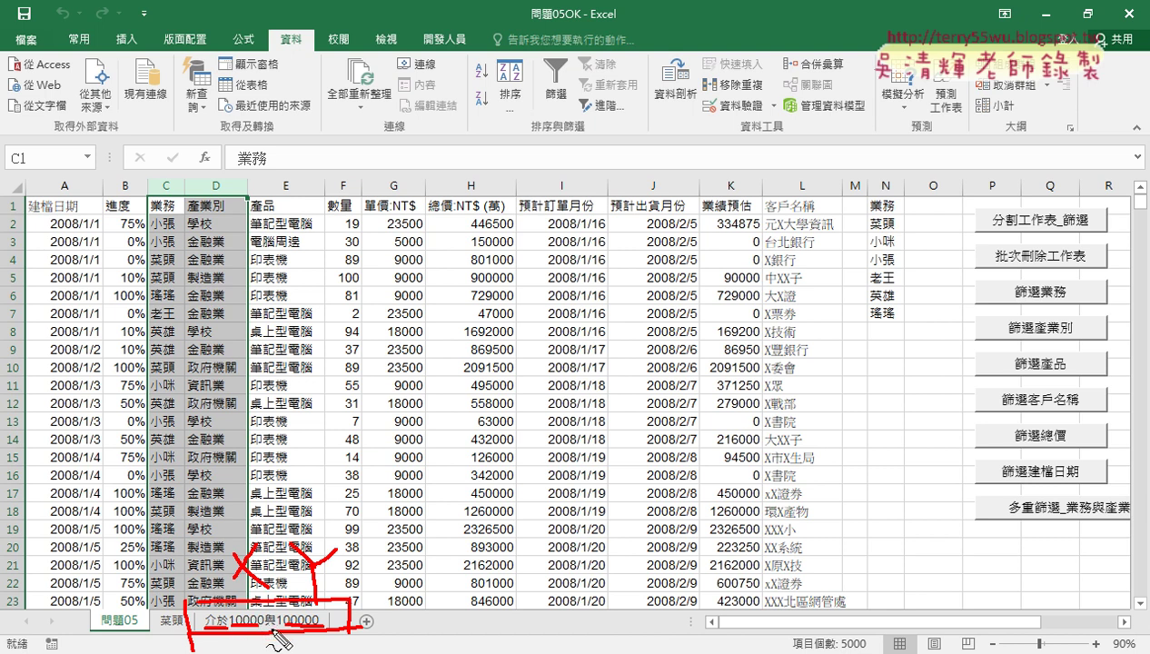
left_click_drag(273, 615, 269, 626)
key("Escape")
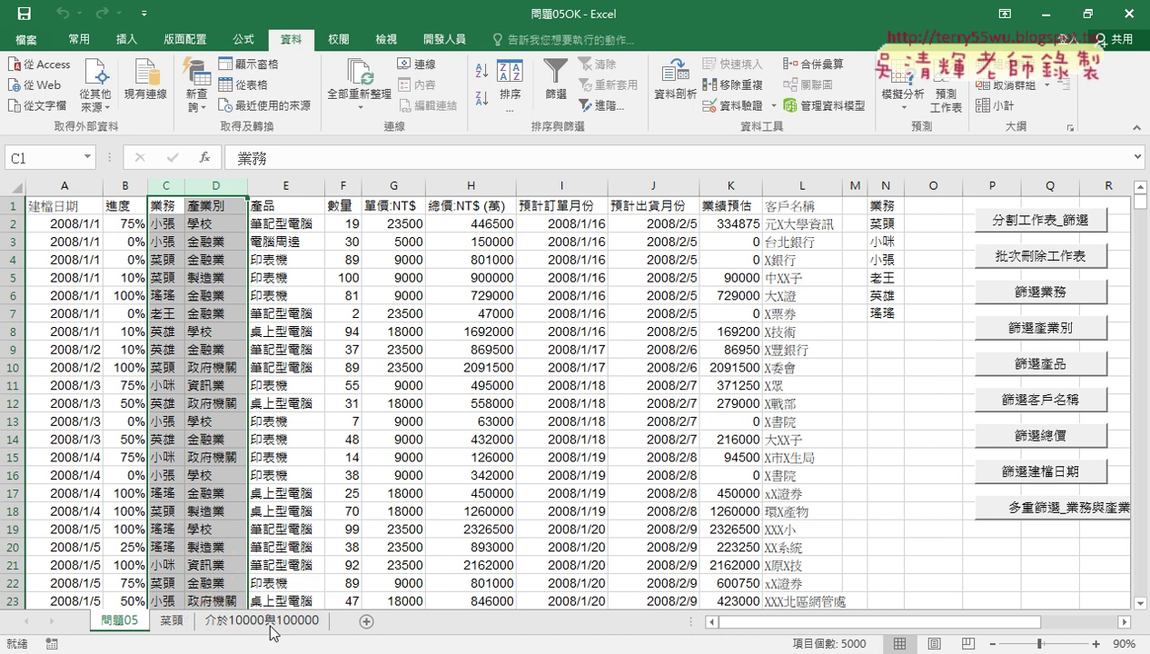
Open the 篩選總價 button's macro code through Assign Macro > Edit
right_click(1051, 436)
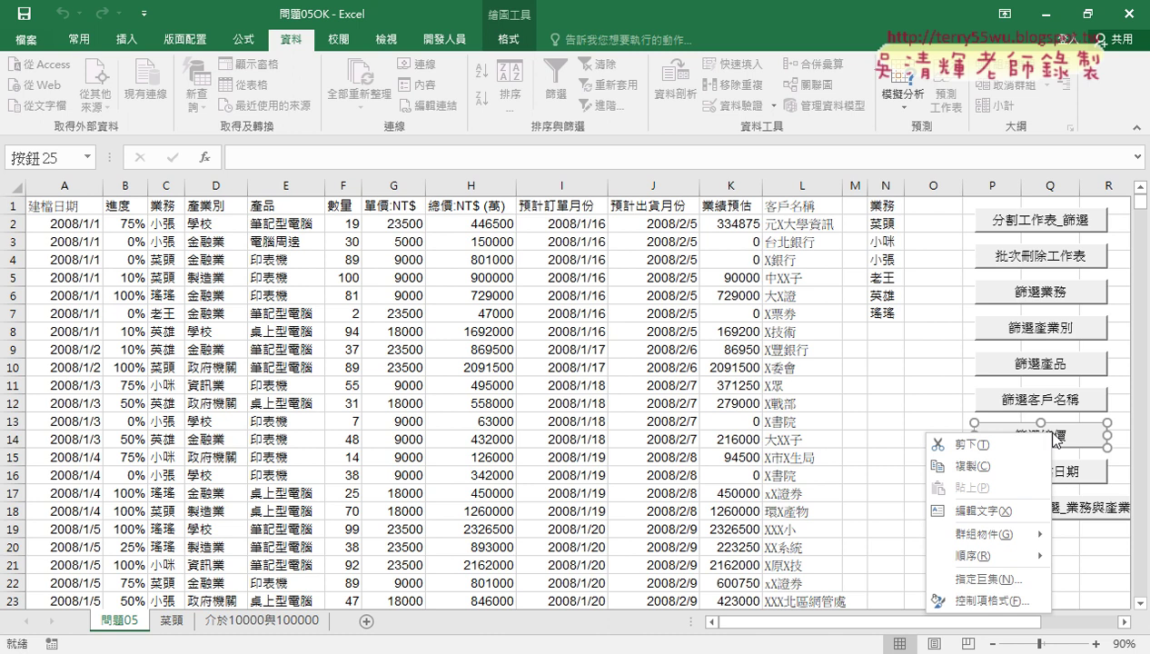
left_click(988, 578)
left_click(1102, 340)
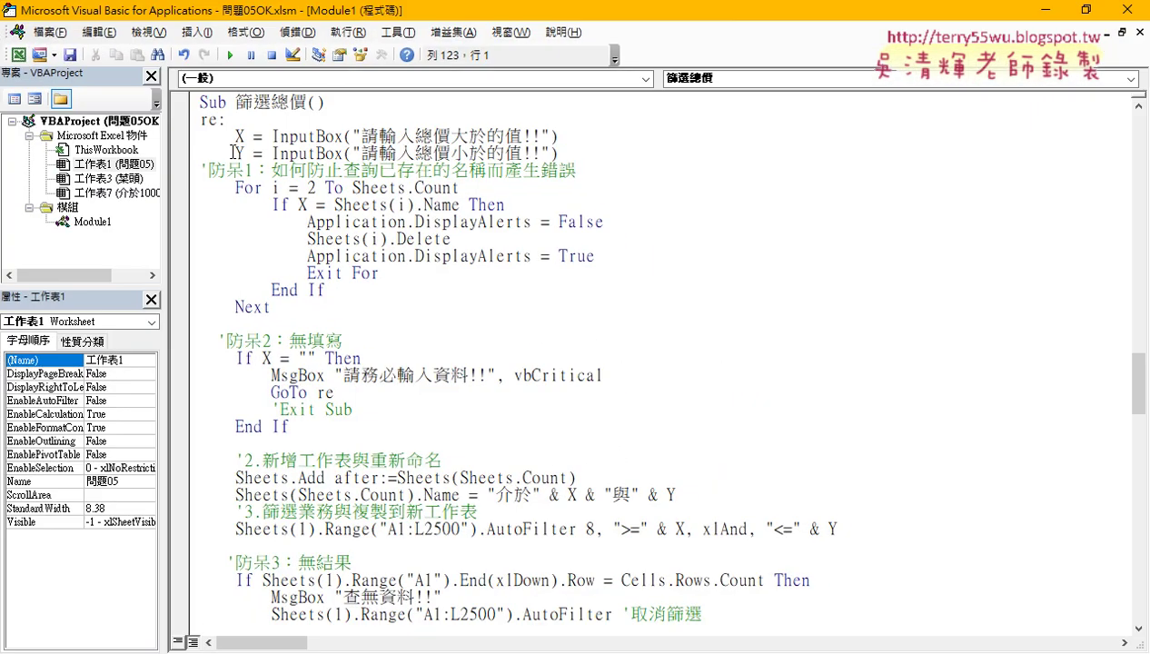
left_click_drag(236, 102, 266, 103)
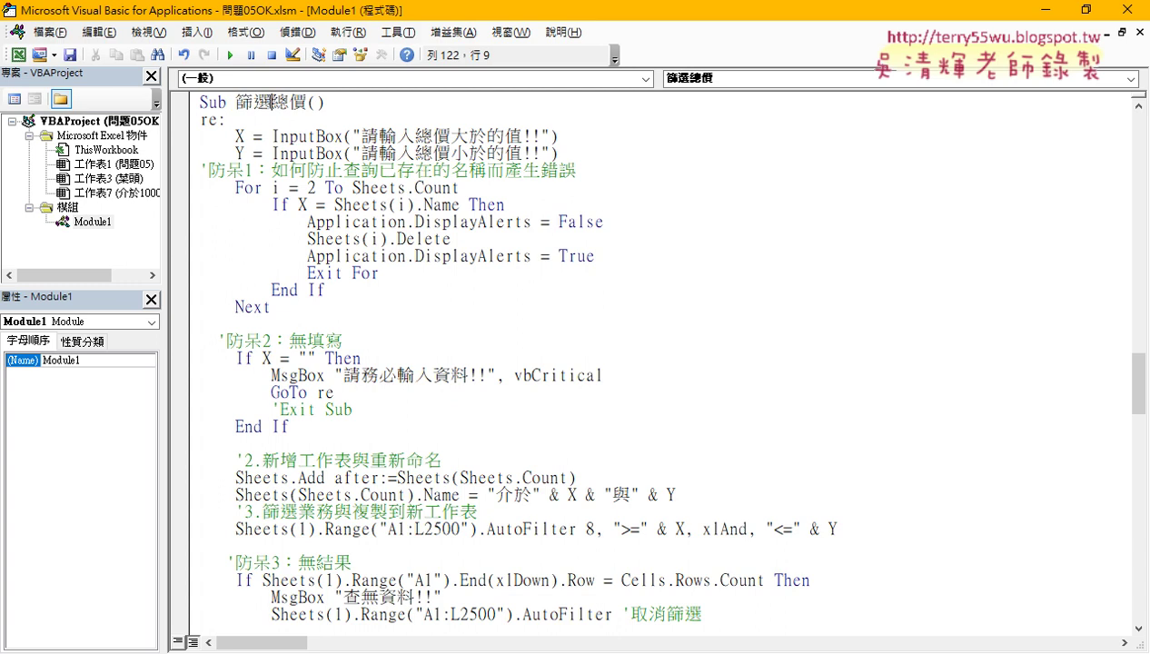
left_click_drag(271, 102, 308, 103)
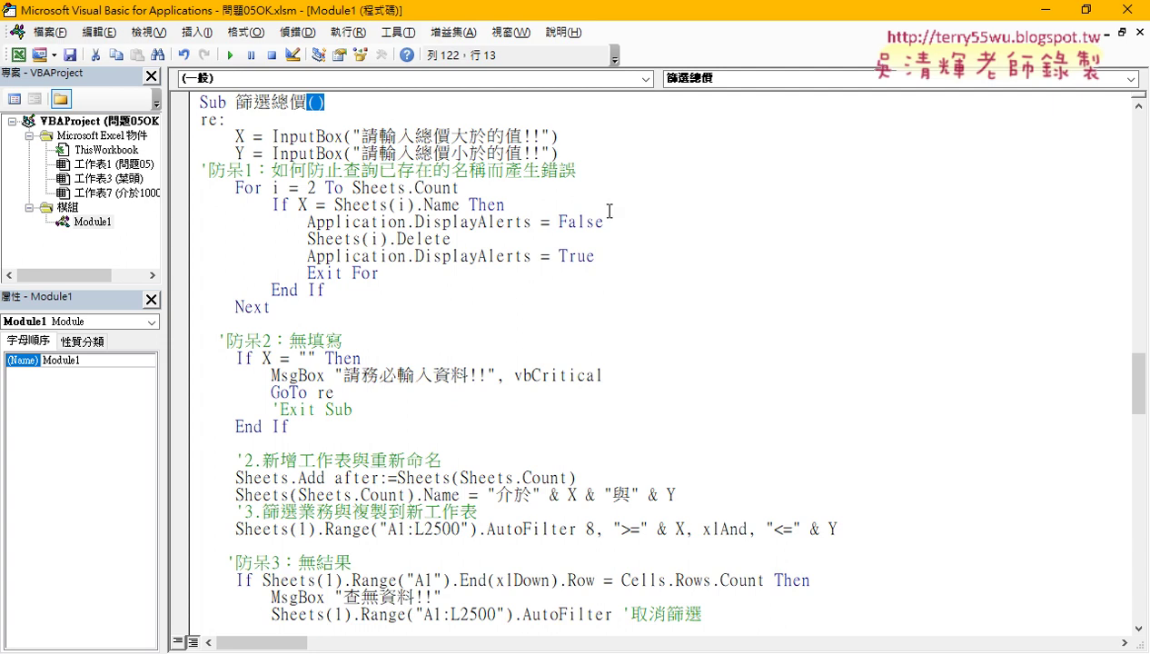
left_click_drag(227, 121, 193, 125)
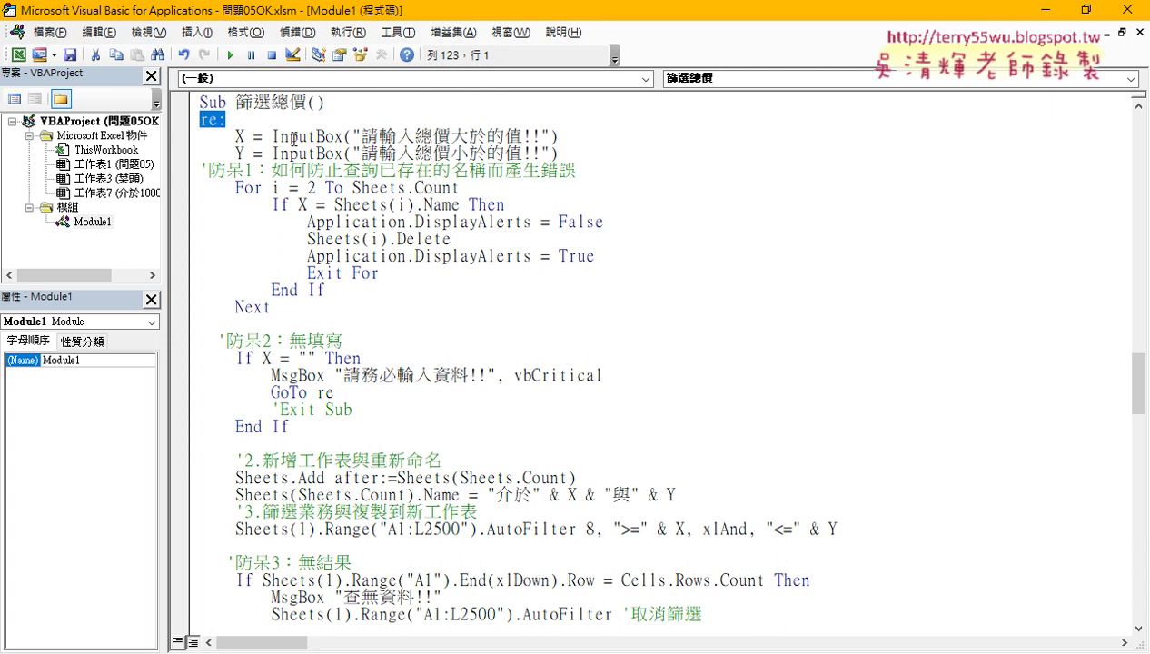
left_click_drag(558, 153, 180, 162)
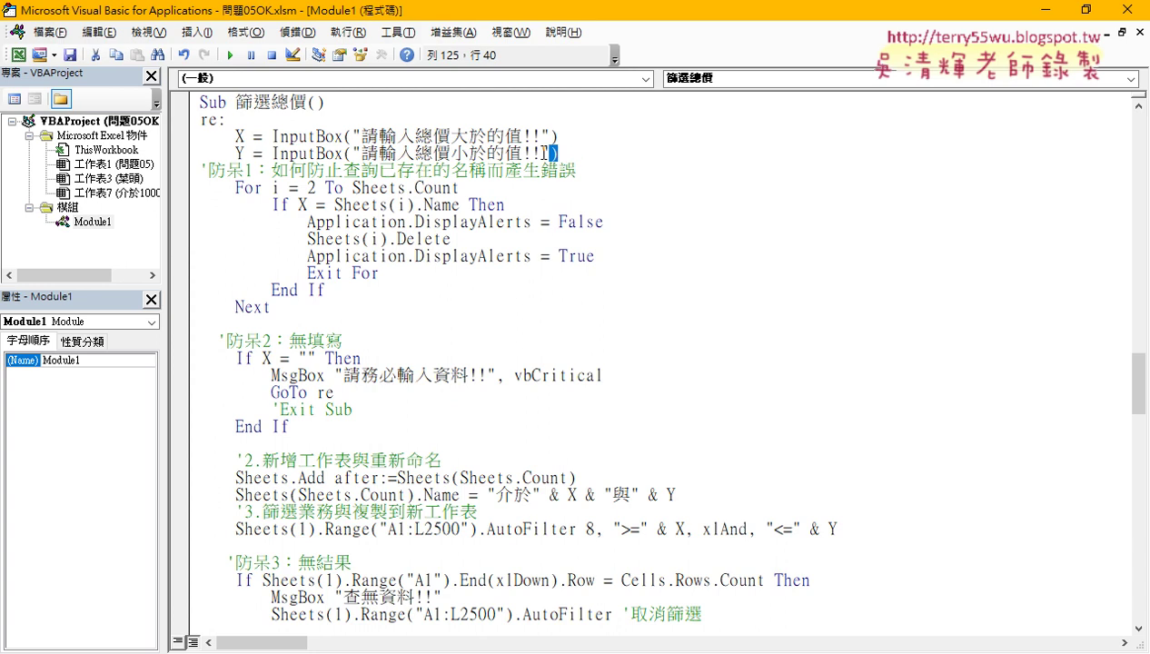
left_click(239, 135)
left_click_drag(559, 153, 161, 154)
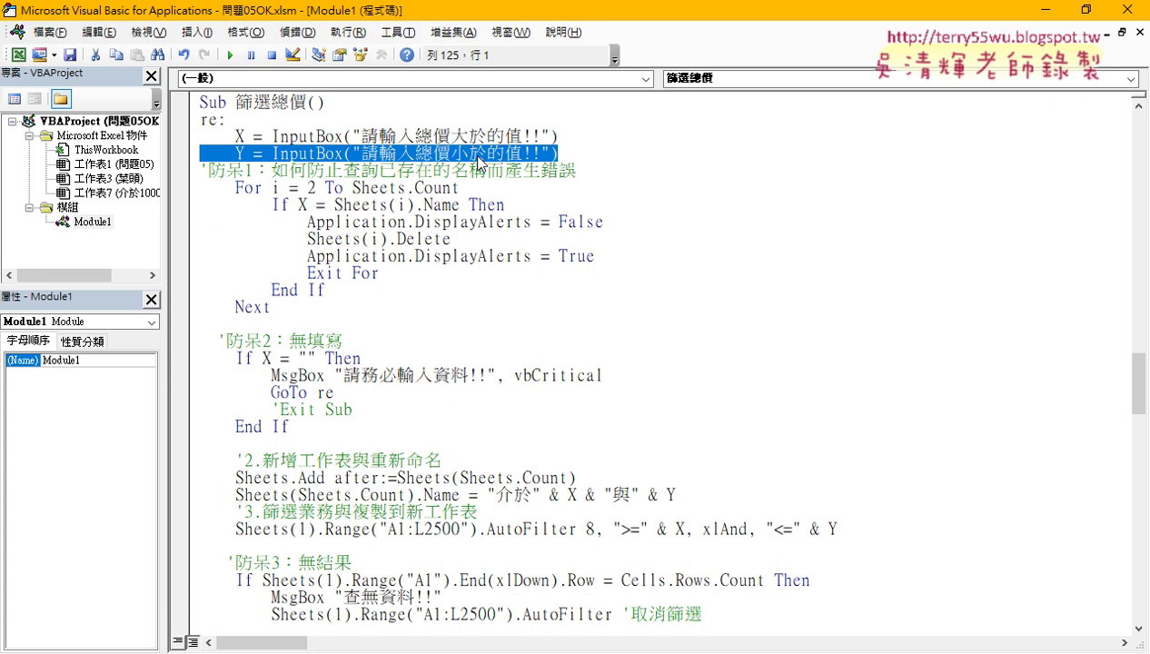
left_click_drag(479, 160, 540, 166)
left_click_drag(455, 178, 548, 171)
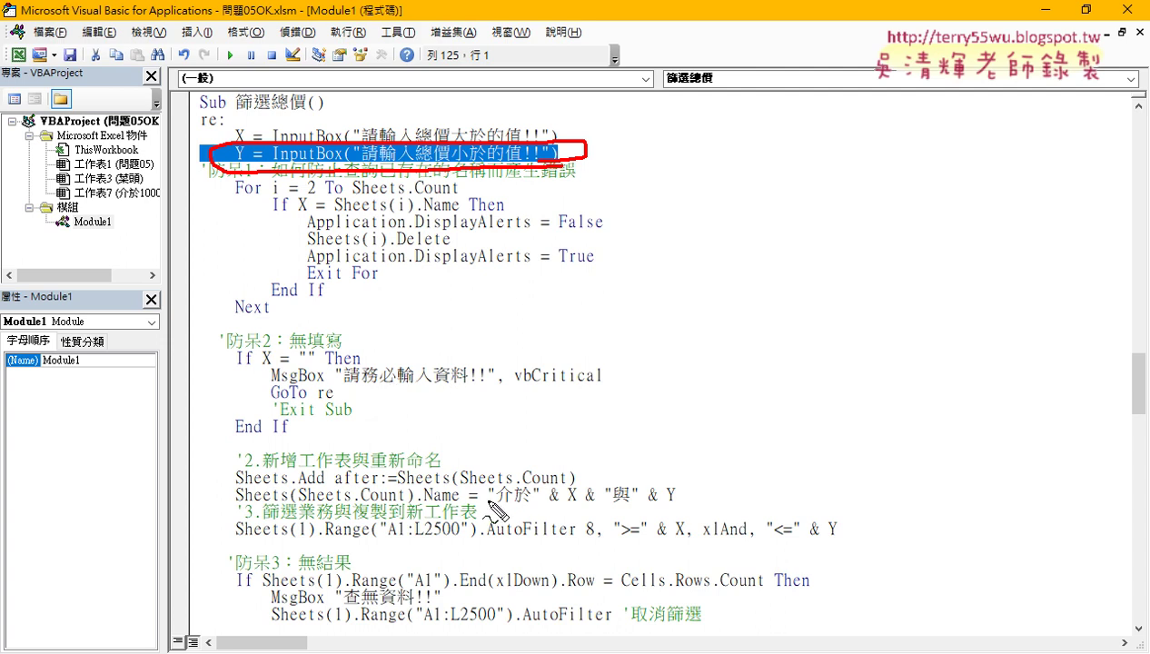
key("Escape")
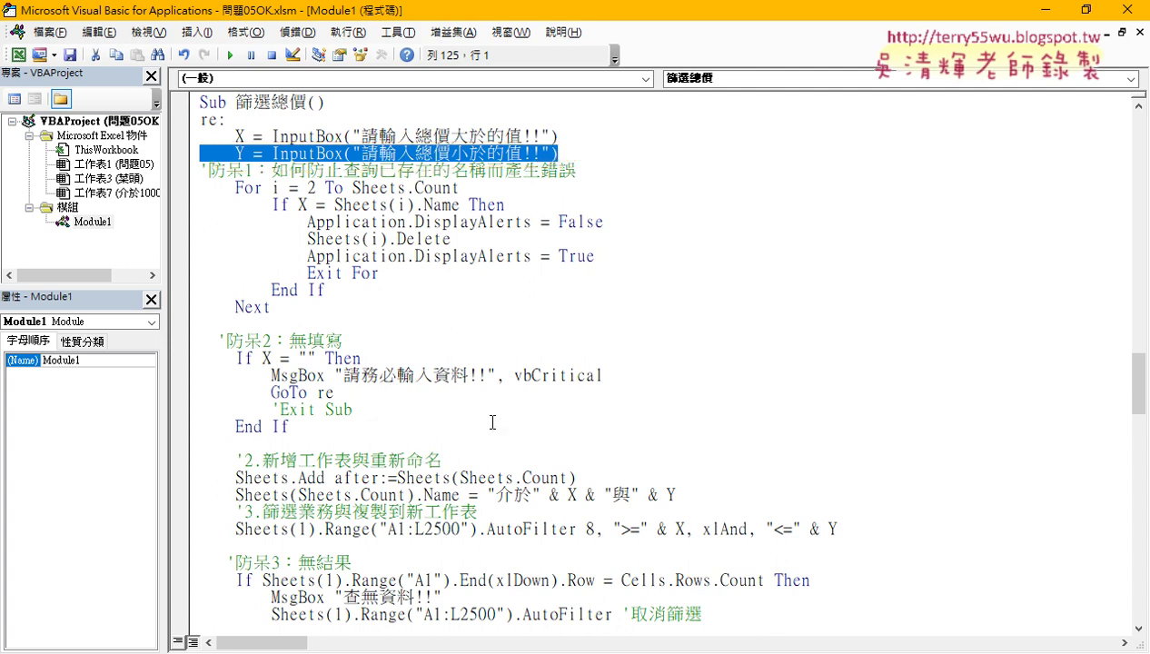
left_click(493, 422)
Highlight the sheet-name expression with X and Y, then the word AutoFilter in the code
scroll(493, 422, "down", 2)
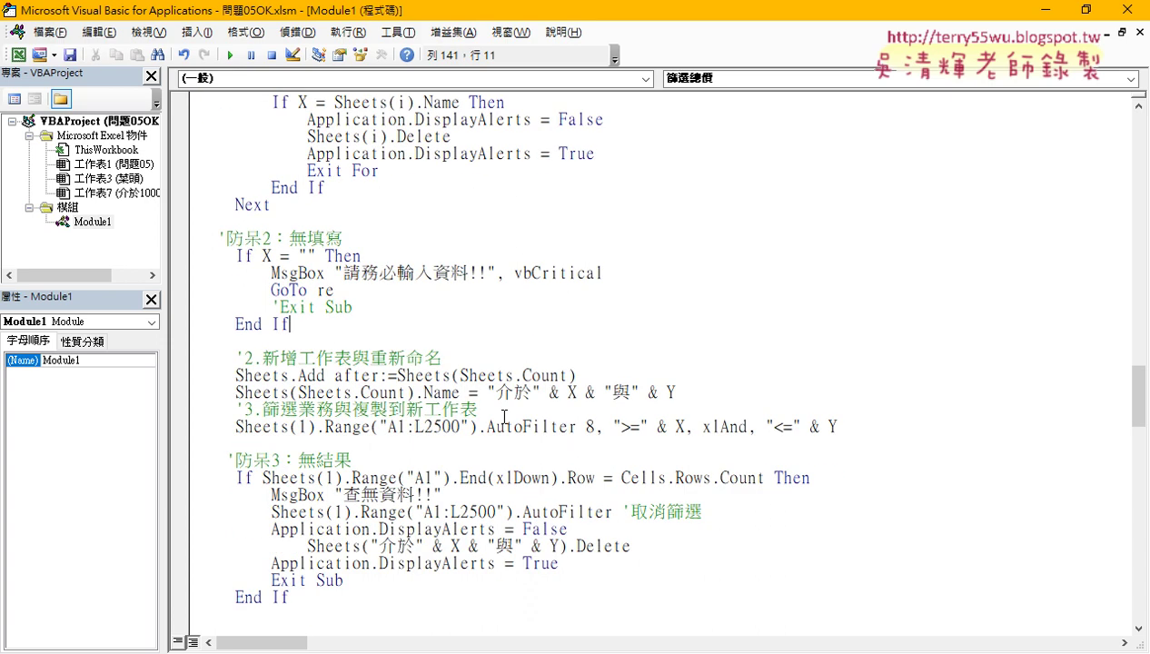
scroll(494, 422, "down", 3)
left_click_drag(488, 238, 677, 238)
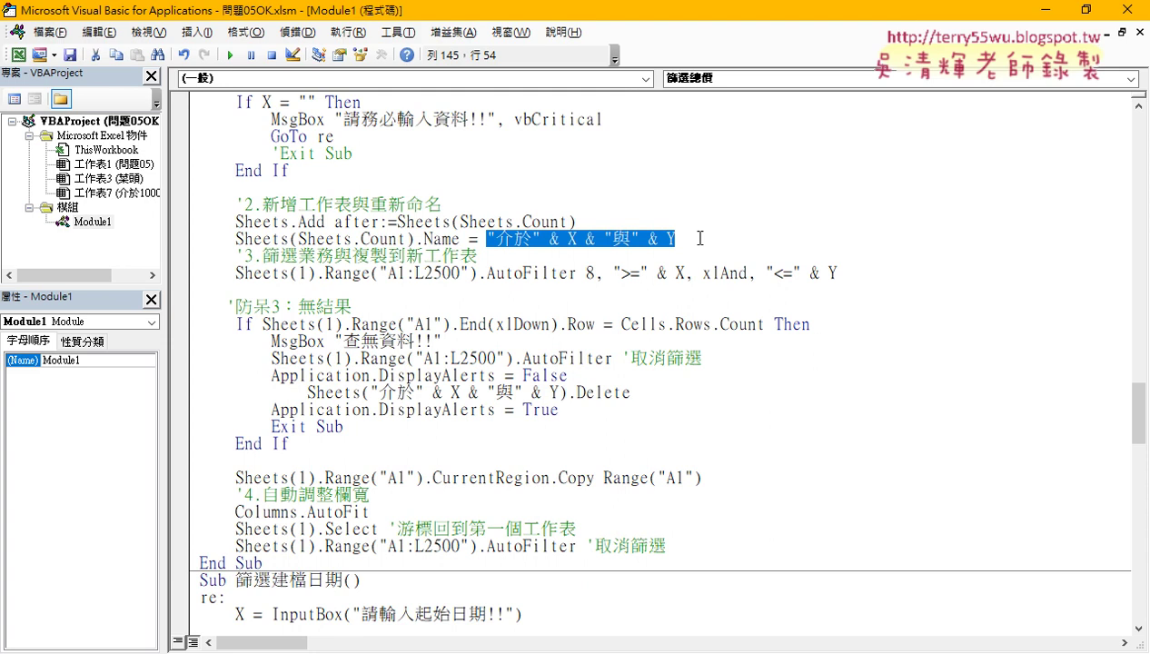
left_click(632, 244)
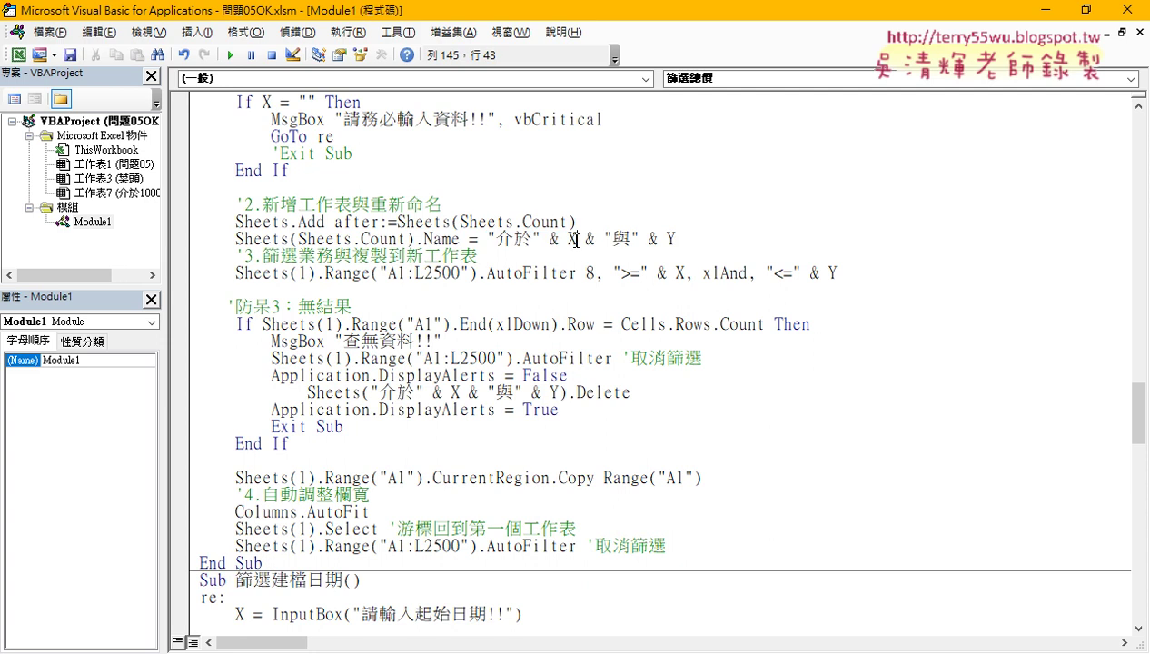
double_click(570, 238)
double_click(664, 238)
left_click(711, 238)
left_click_drag(718, 240, 491, 242)
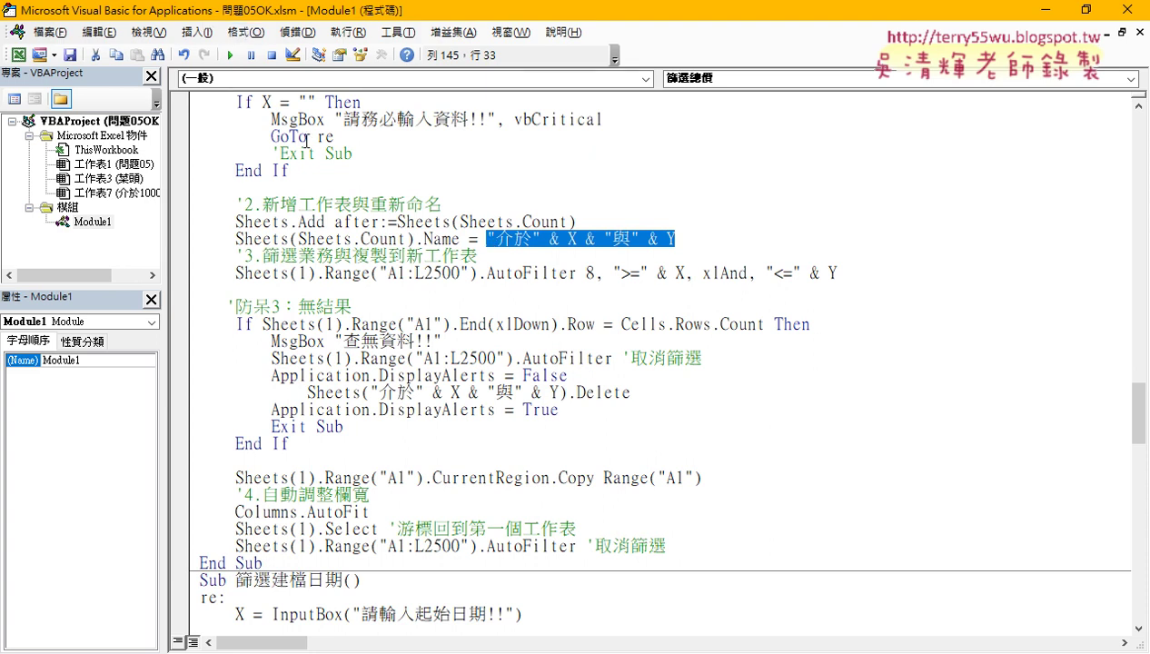
left_click_drag(486, 273, 578, 273)
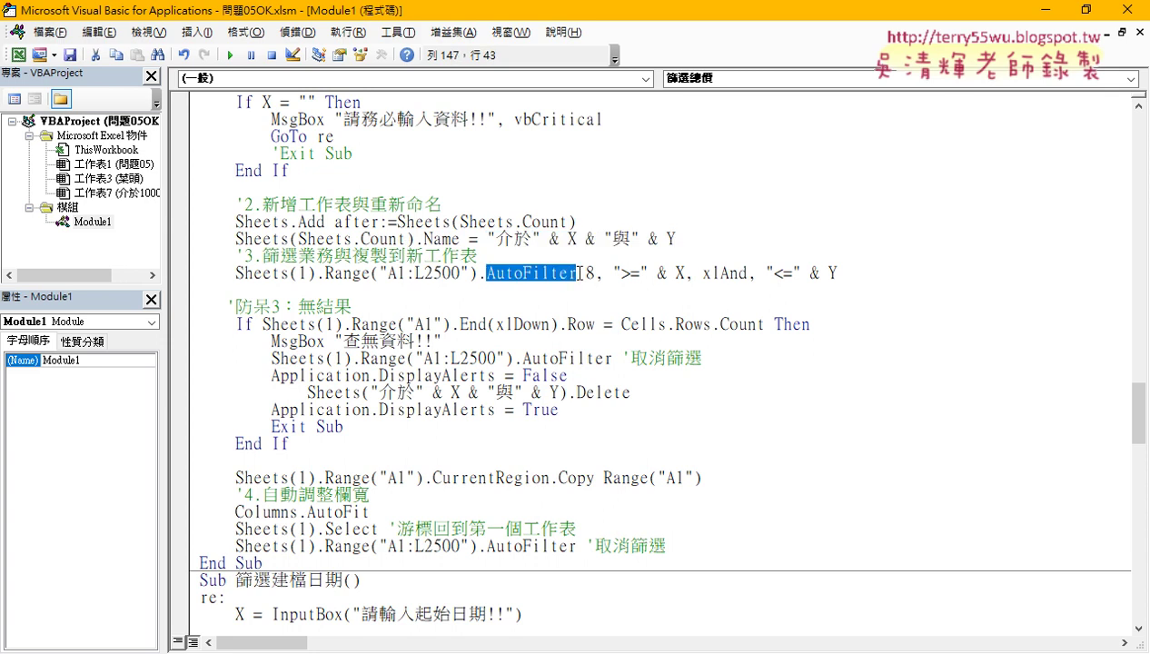
Restore the VBA editor to a smaller window positioned over the Excel sheet
left_click(11, 9)
left_click(103, 12)
double_click(103, 11)
left_click_drag(323, 20, 401, 256)
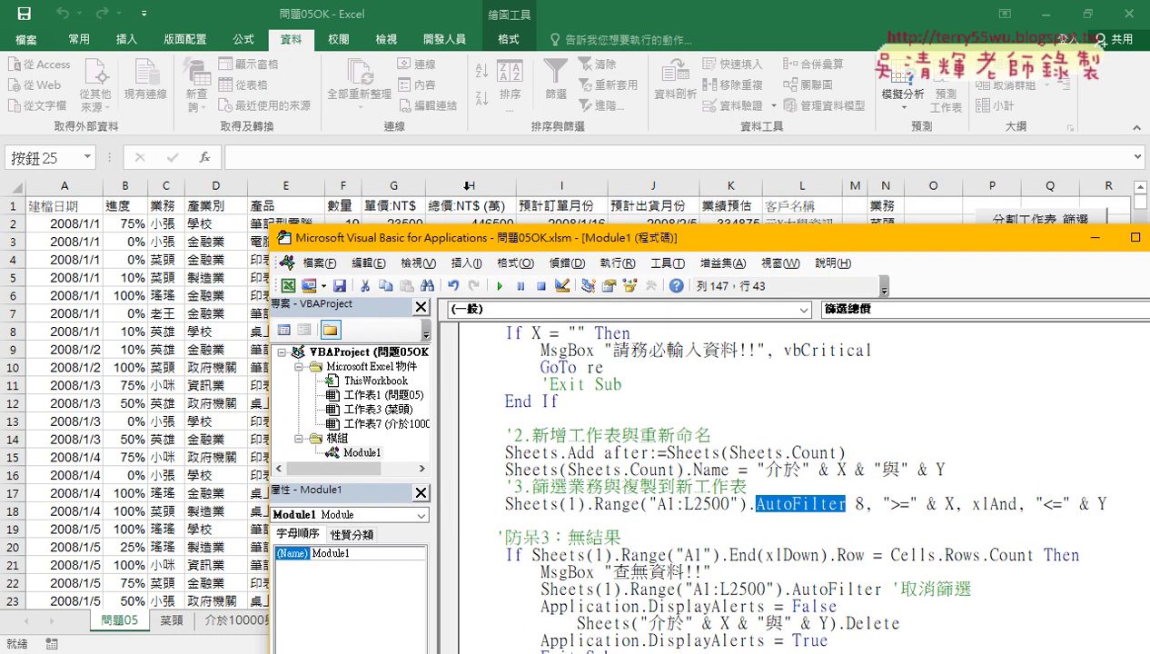
Delete the criteria arguments following AutoFilter on the filter line
left_click_drag(465, 236, 279, 47)
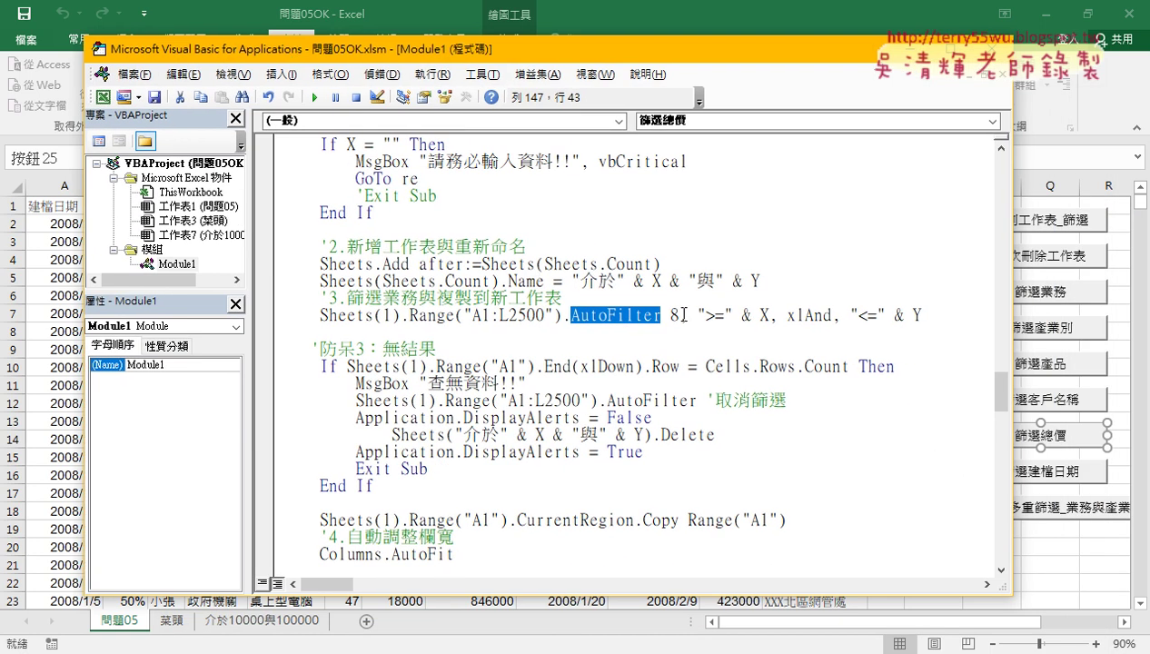
left_click(673, 315)
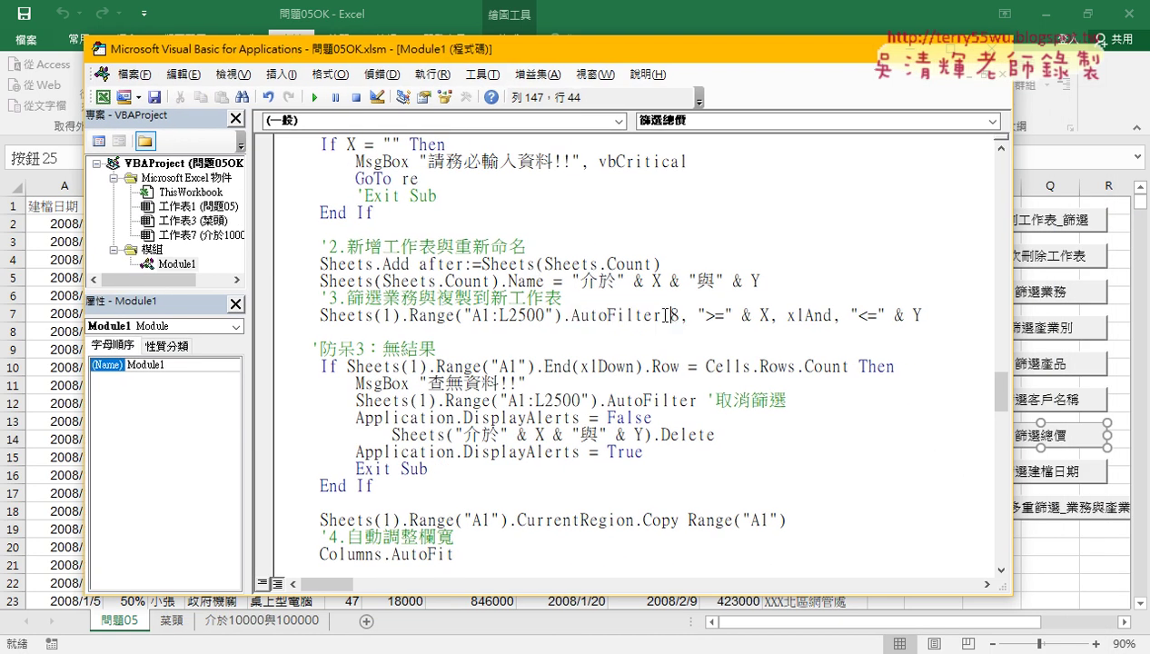
left_click_drag(668, 315, 969, 313)
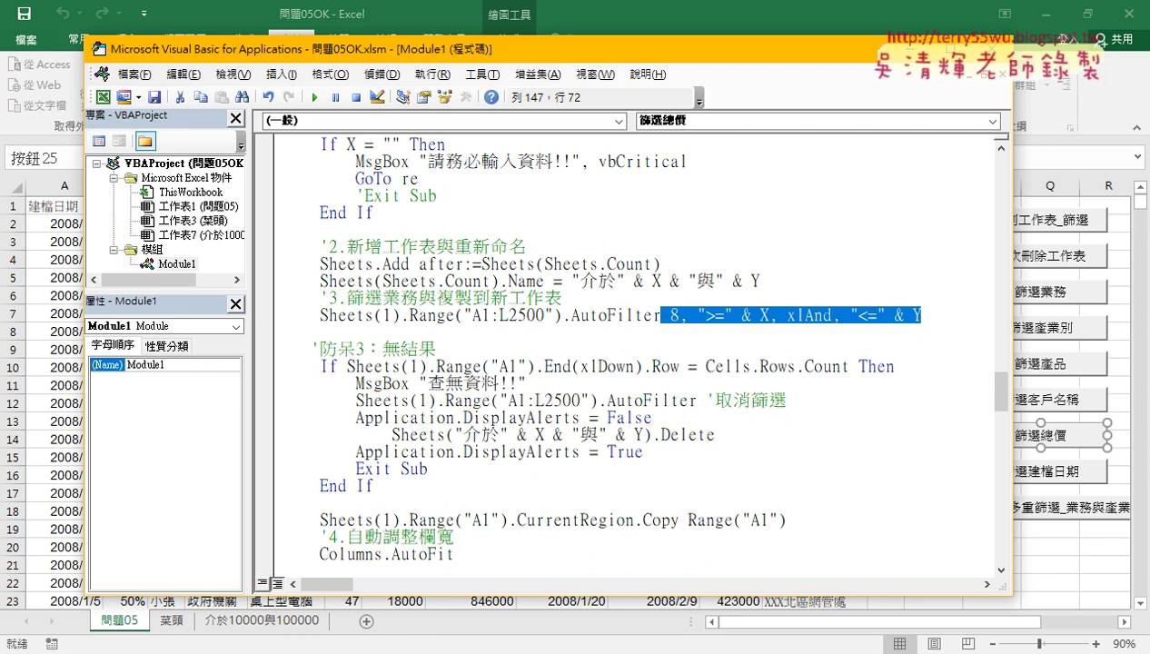
key("Delete")
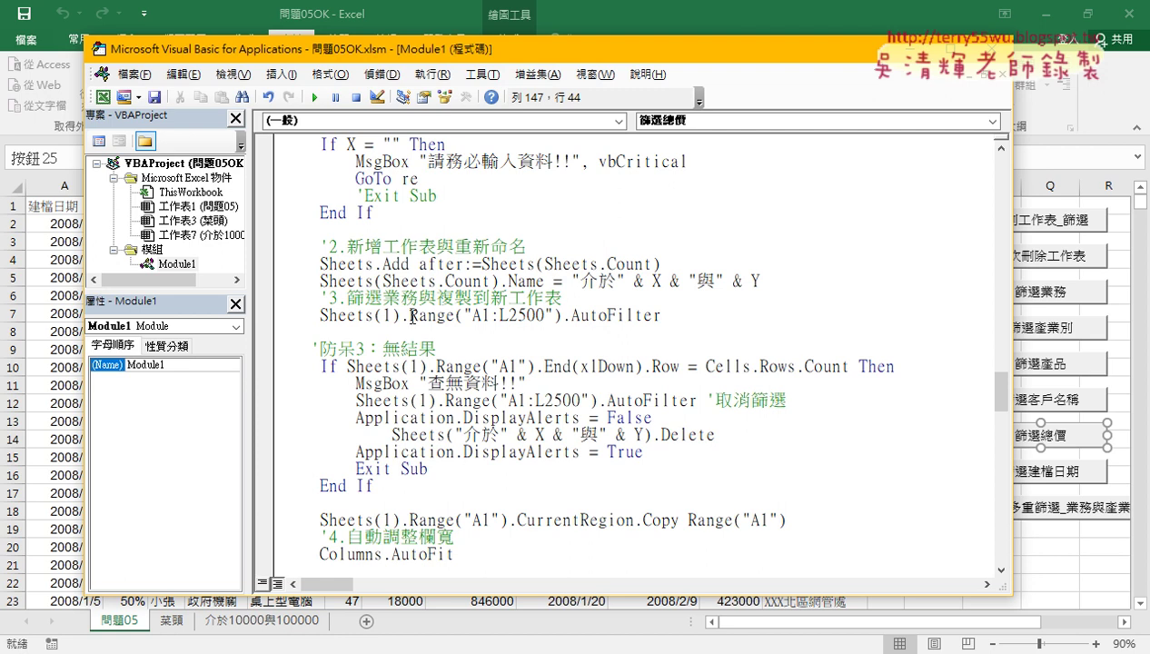
Remove the Sheets(1). prefix and the trailing space after AutoFilter
left_click_drag(410, 315, 320, 315)
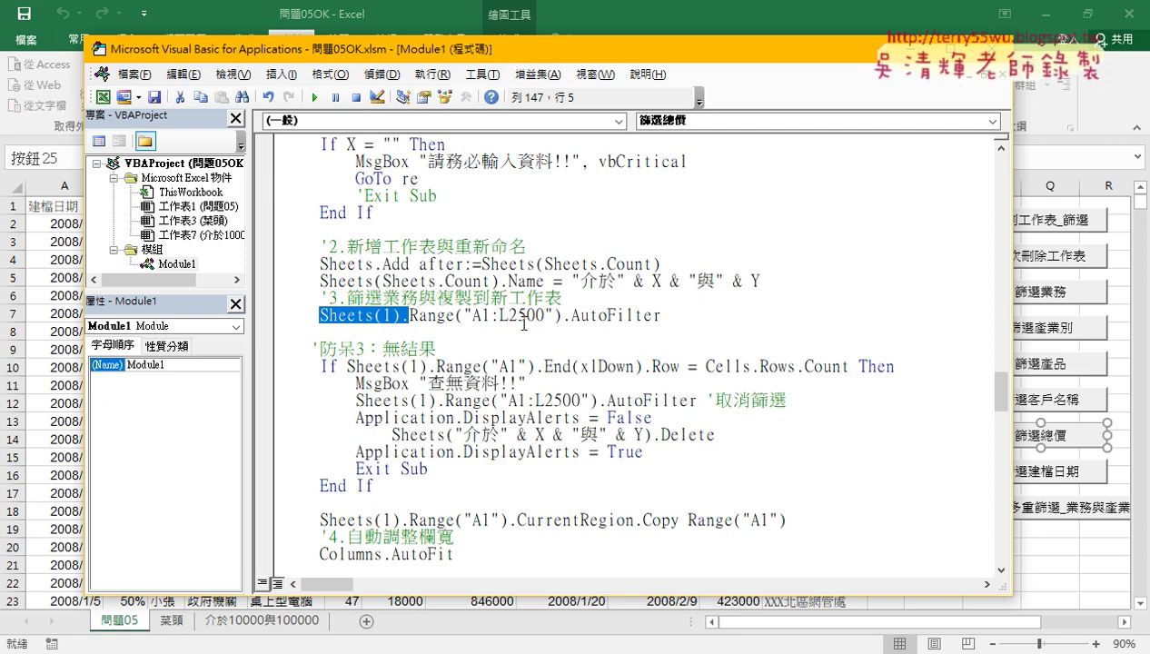
key("Delete")
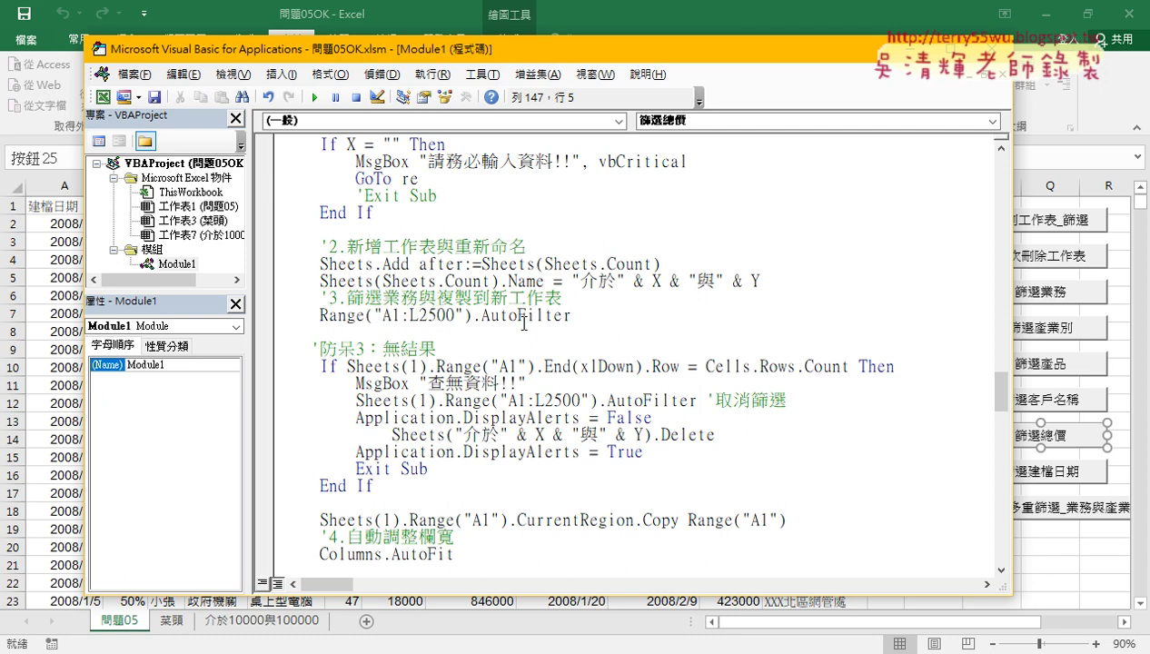
left_click(602, 313)
key("BackSpace")
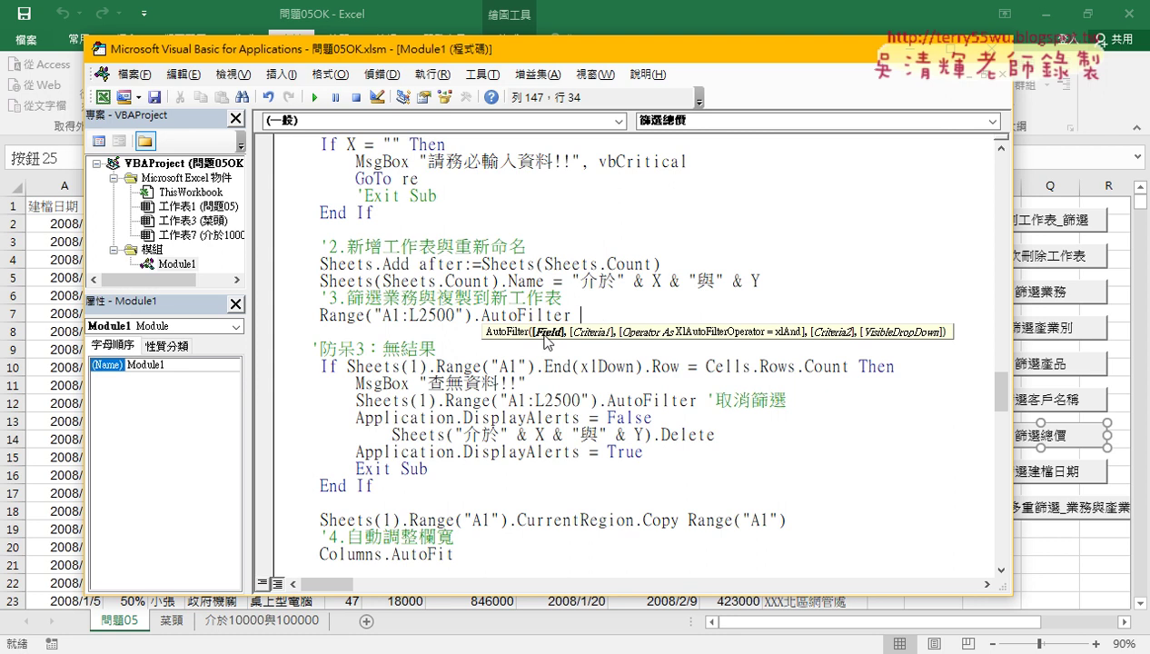
Type the arguments 8,X, after AutoFilter
type("8")
type(",")
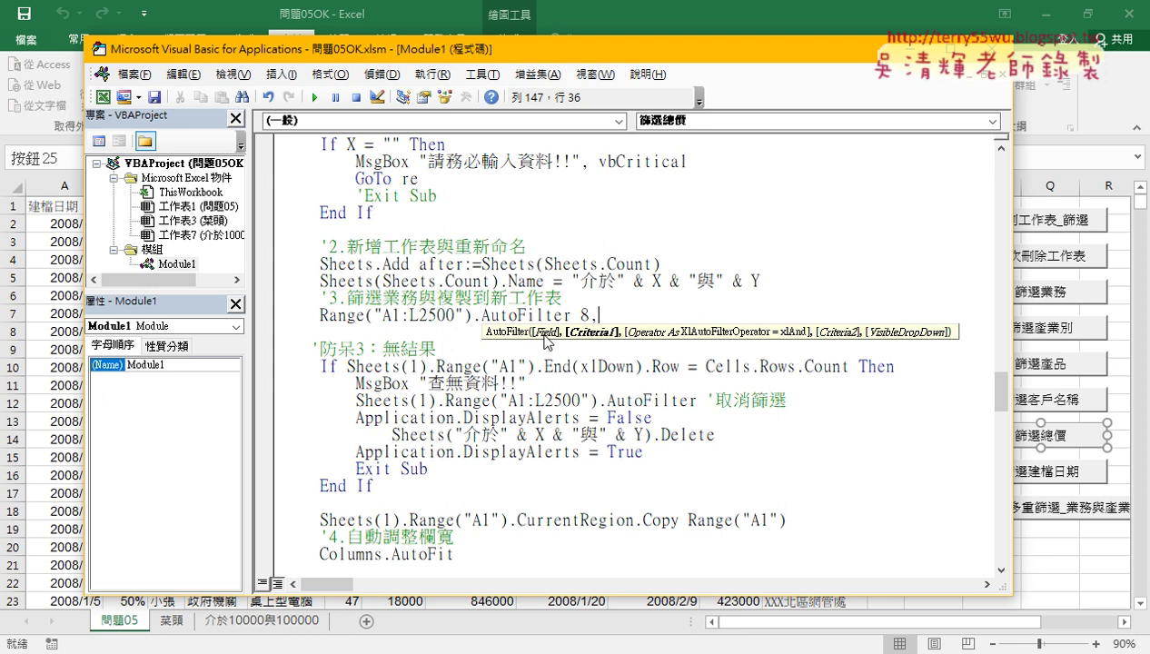
type("X")
key("Left")
key("Right")
type(",")
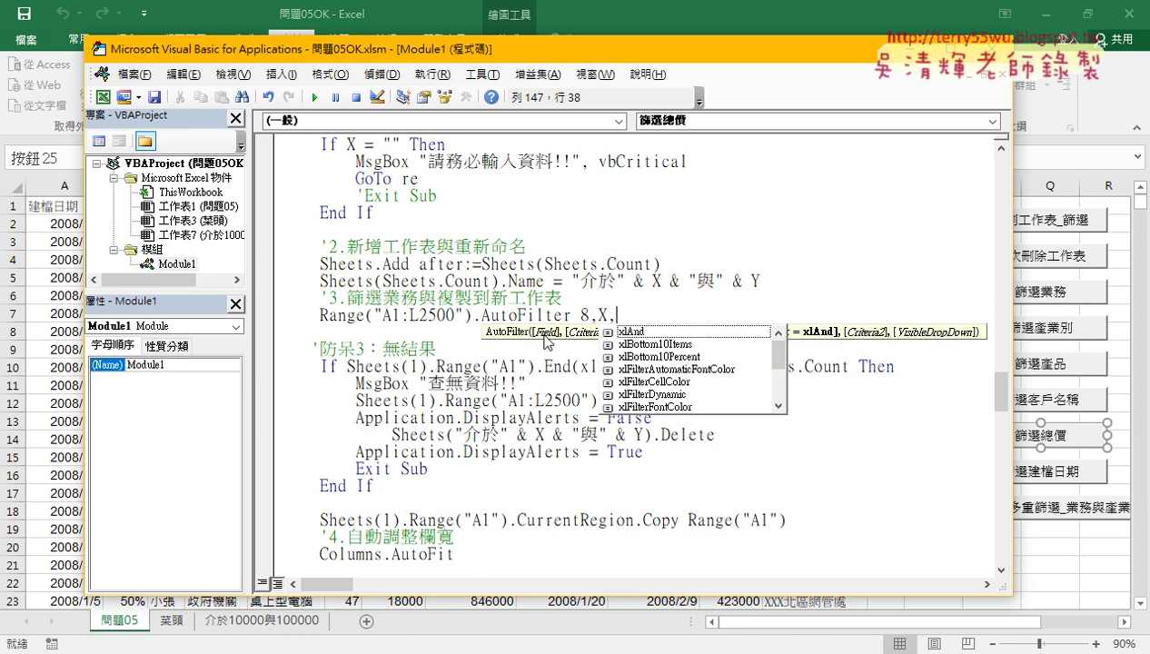
key("BackSpace")
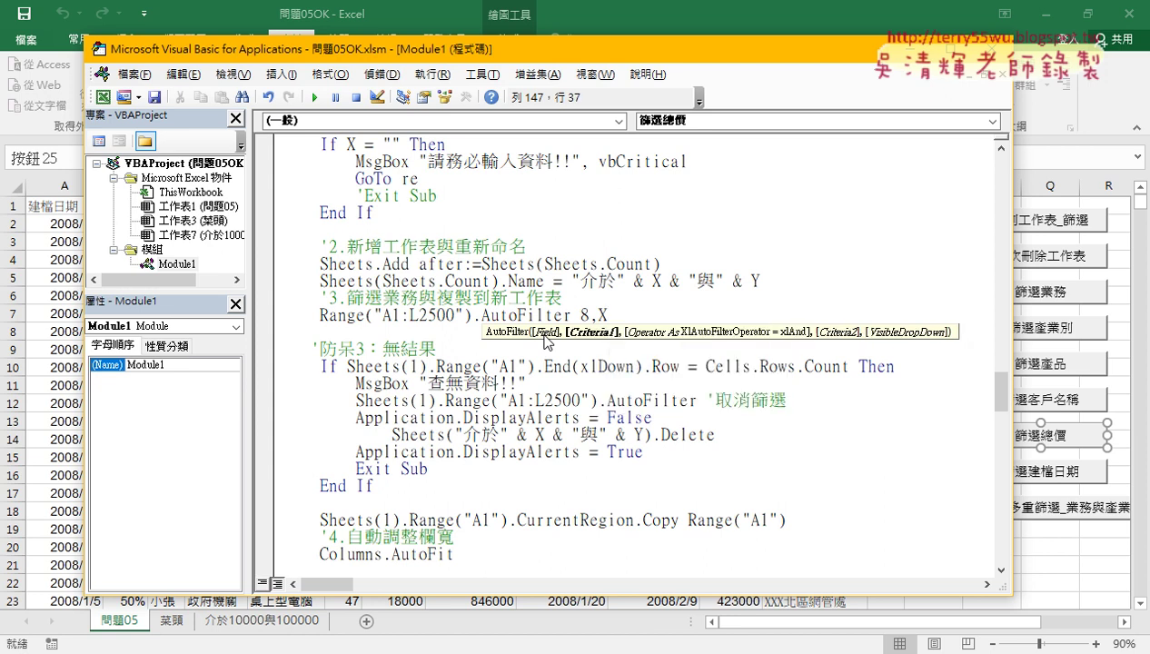
type(",")
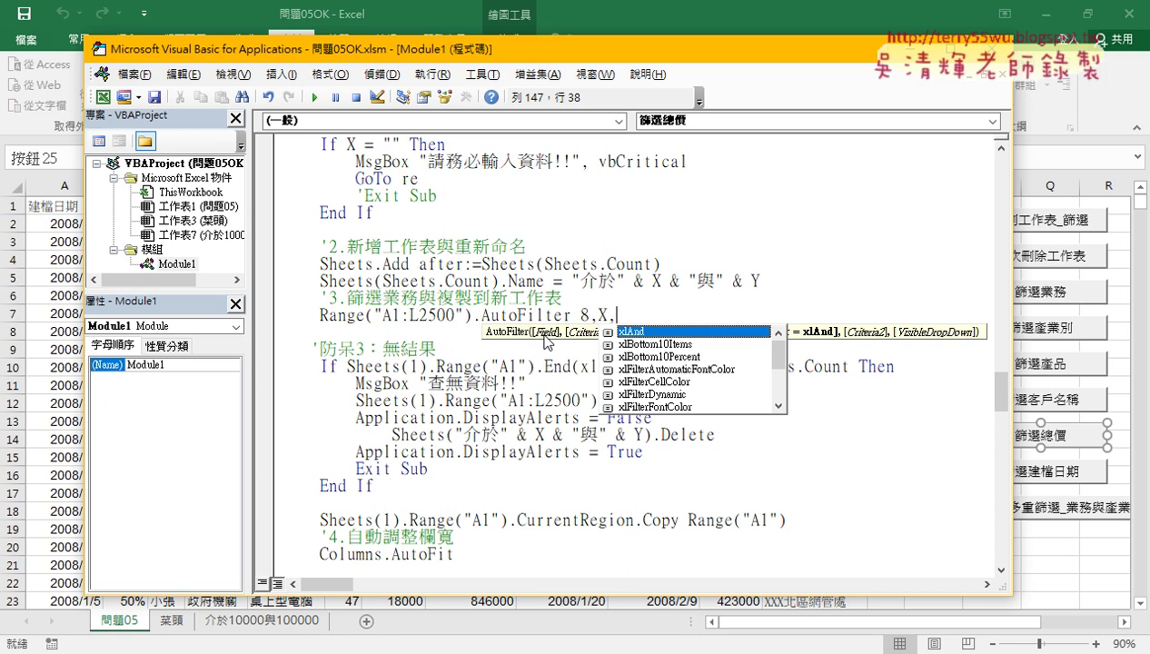
Complete the arguments with xlAnd and ,Y, then switch to the 程式碼 Google Docs notes
key("space")
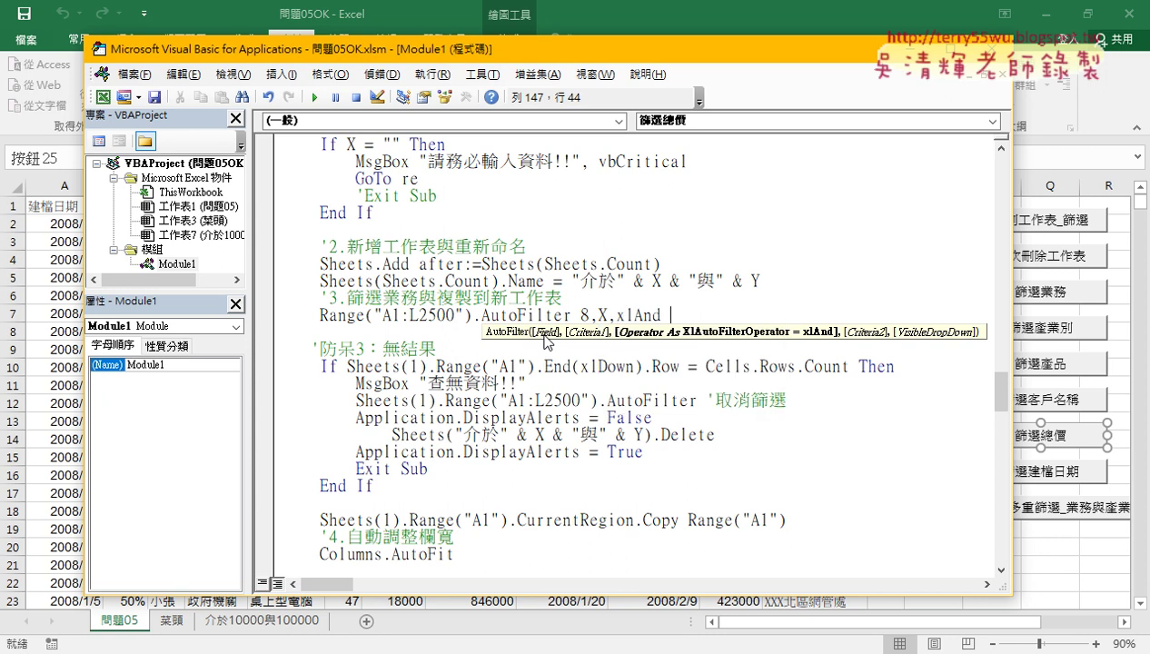
type(",")
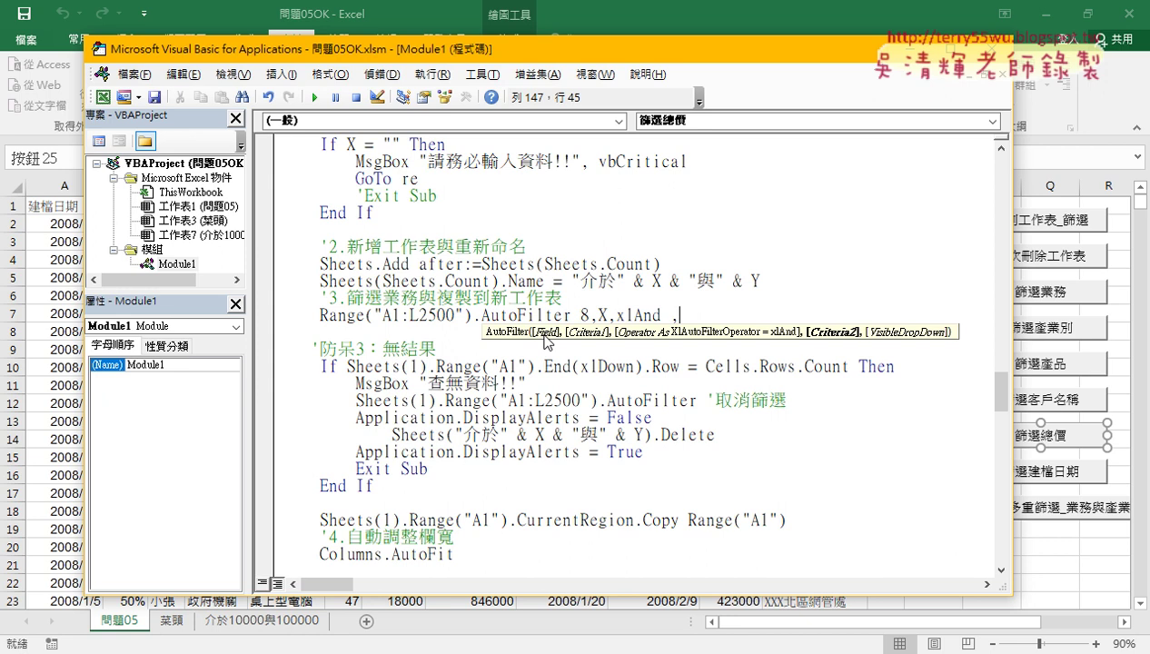
type("Y")
key("Left")
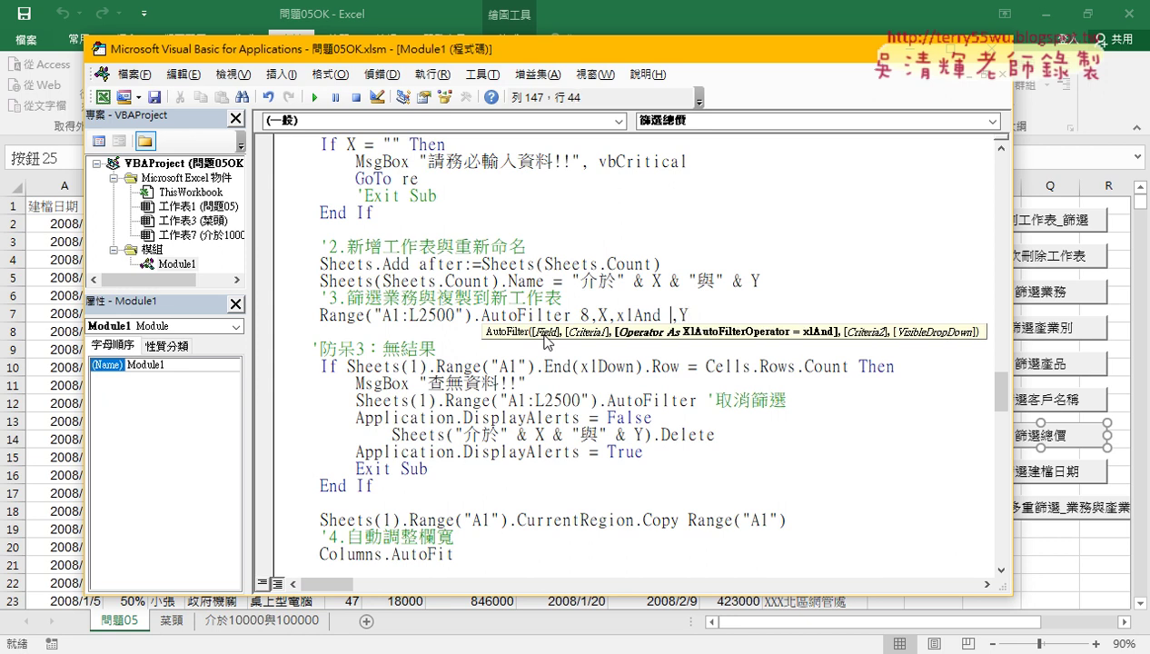
key("Left")
key("Left")
key("Left")
key("Left")
key("Left")
key("Left")
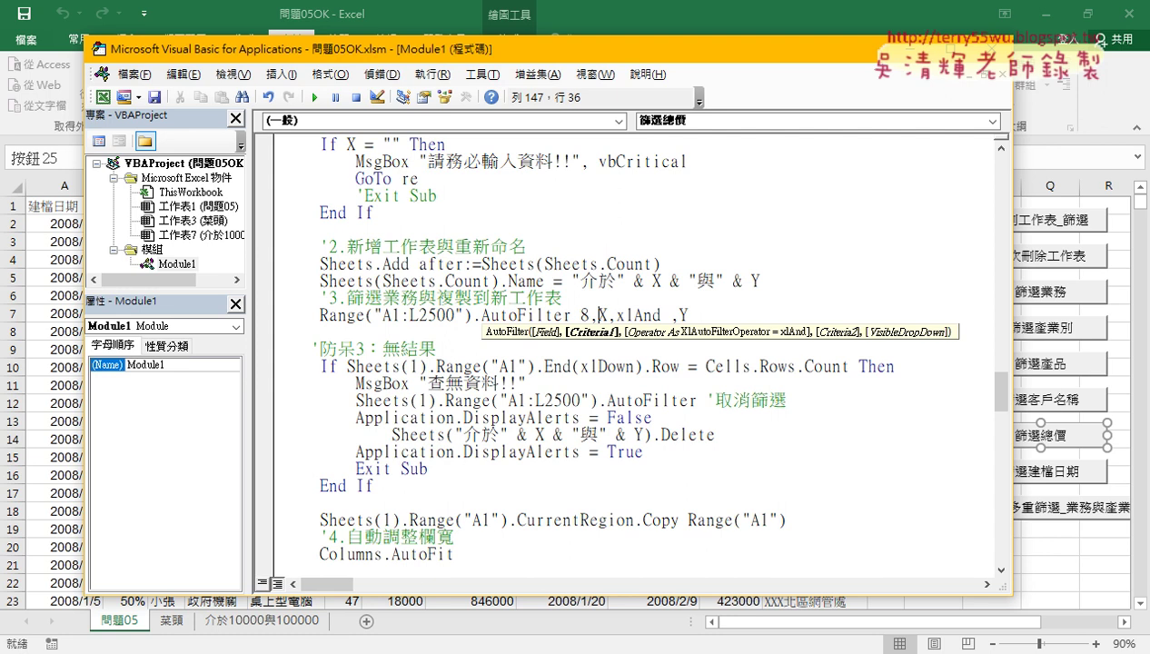
key("alt+Tab")
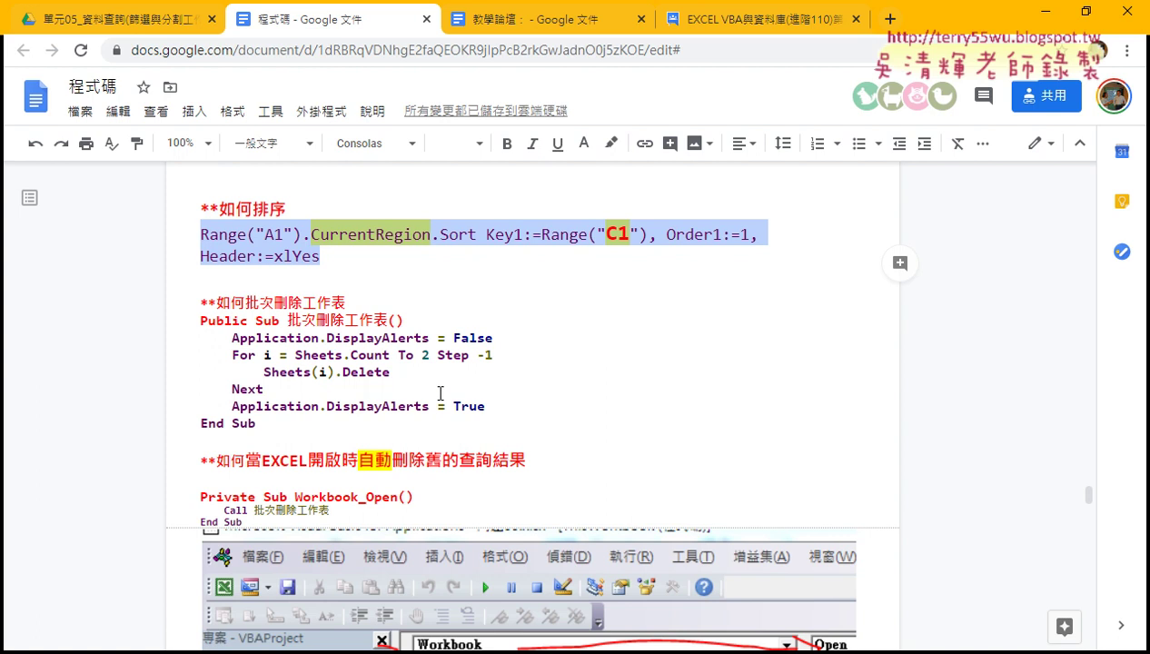
scroll(441, 392, "up", 2)
scroll(450, 393, "up", 8)
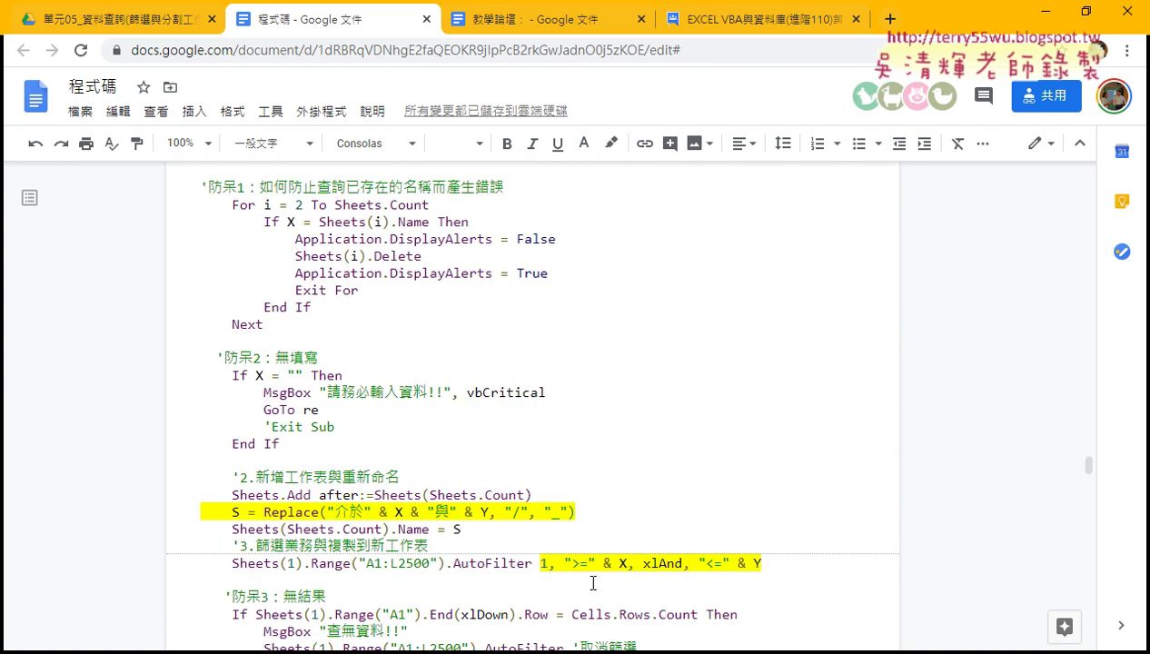
left_click_drag(562, 564, 720, 566)
key("shift+End")
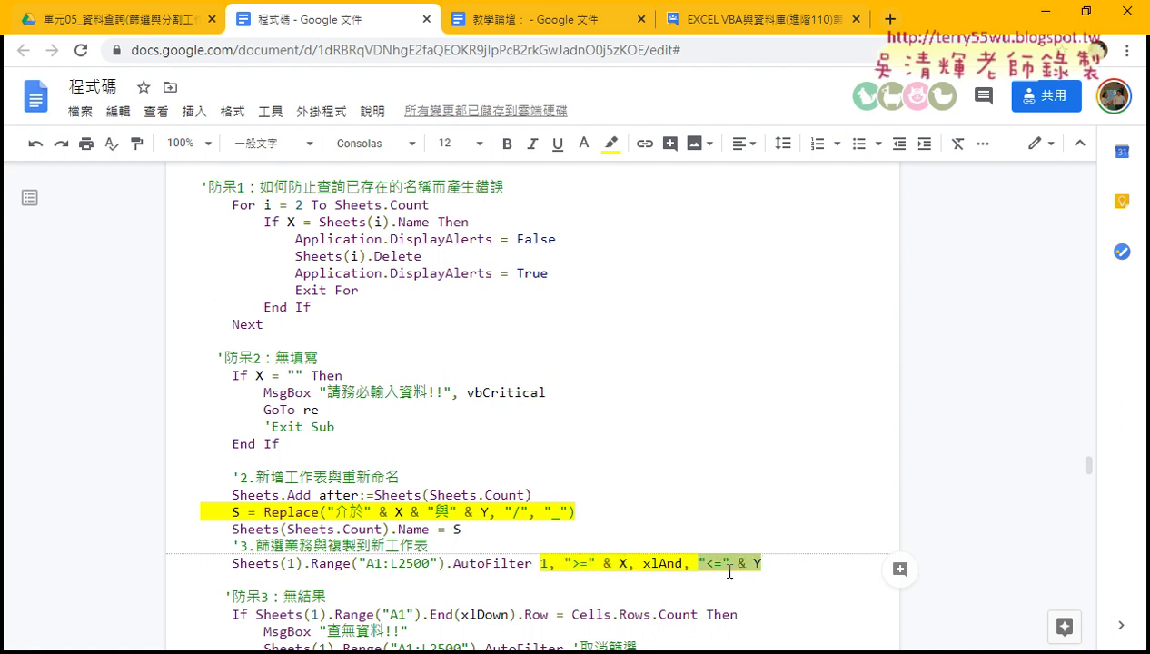
left_click(1040, 9)
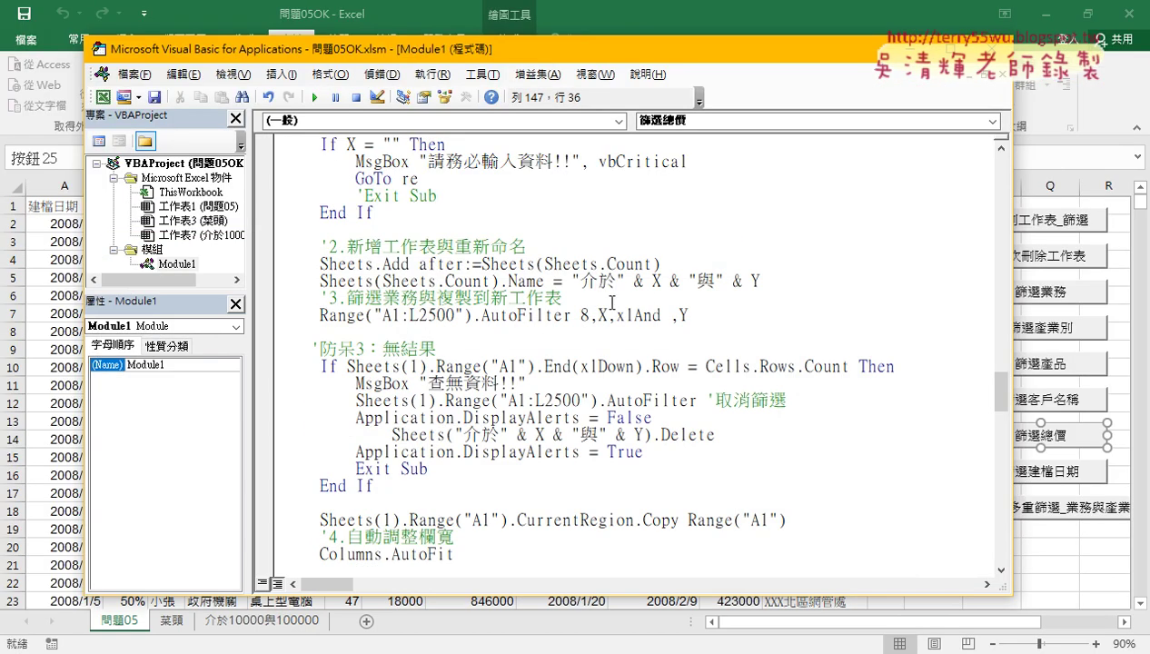
Turn the lower criterion into ">=" & X on the AutoFilter line
double_click(599, 315)
left_click(594, 315)
type("\"\"")
key("Left")
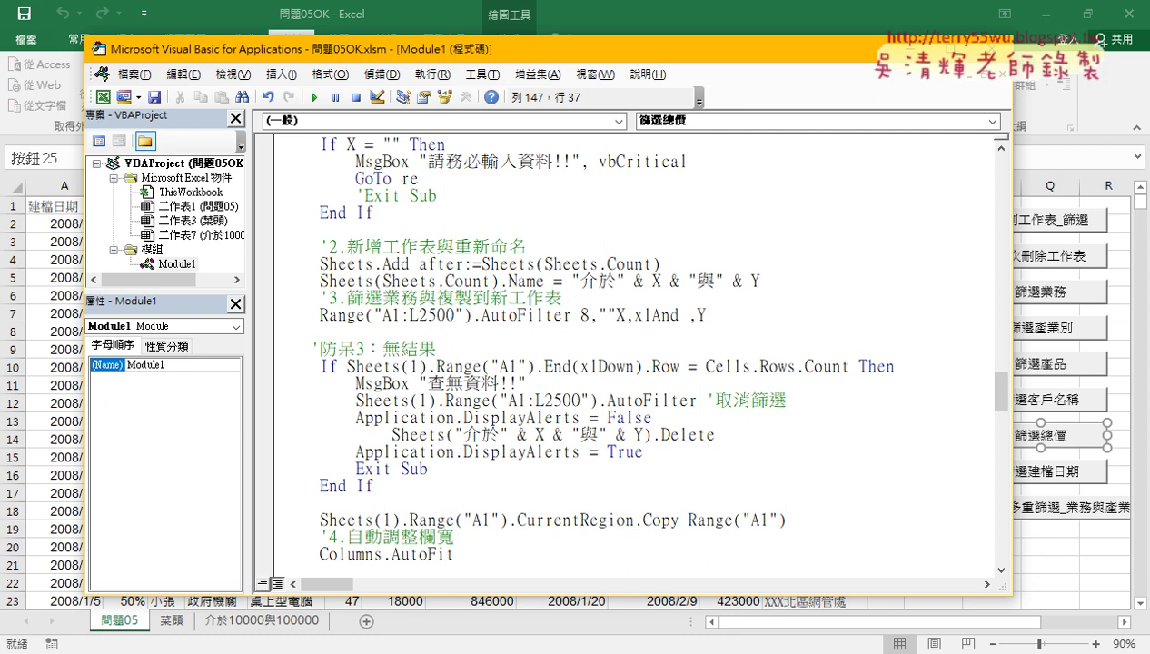
key("Right")
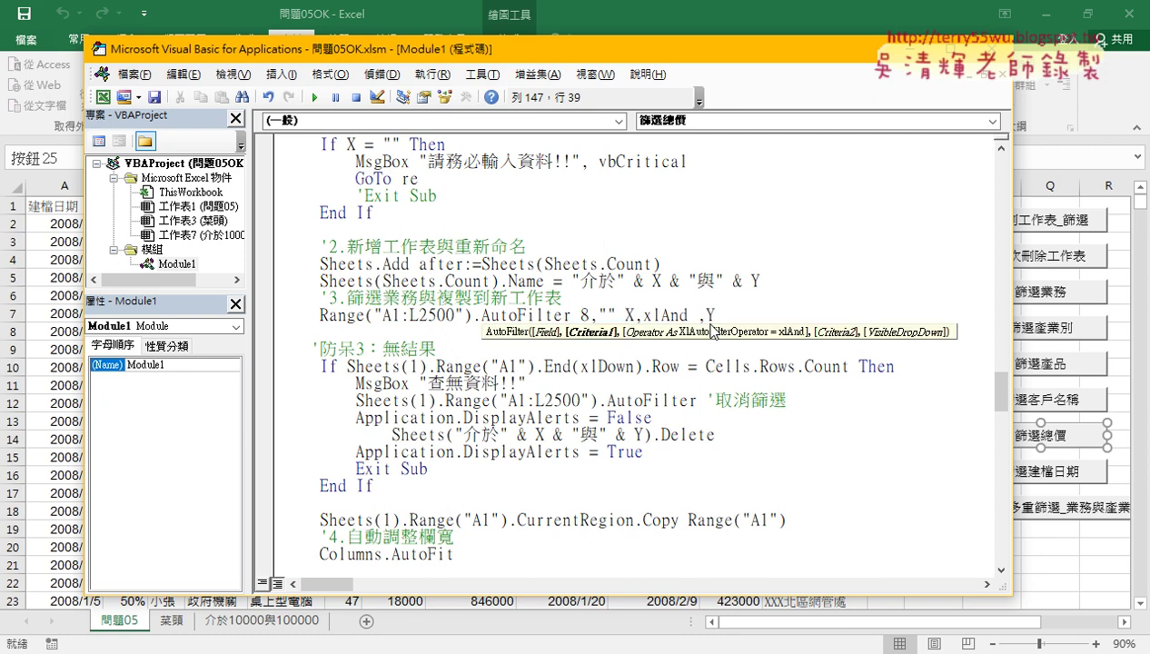
type("&")
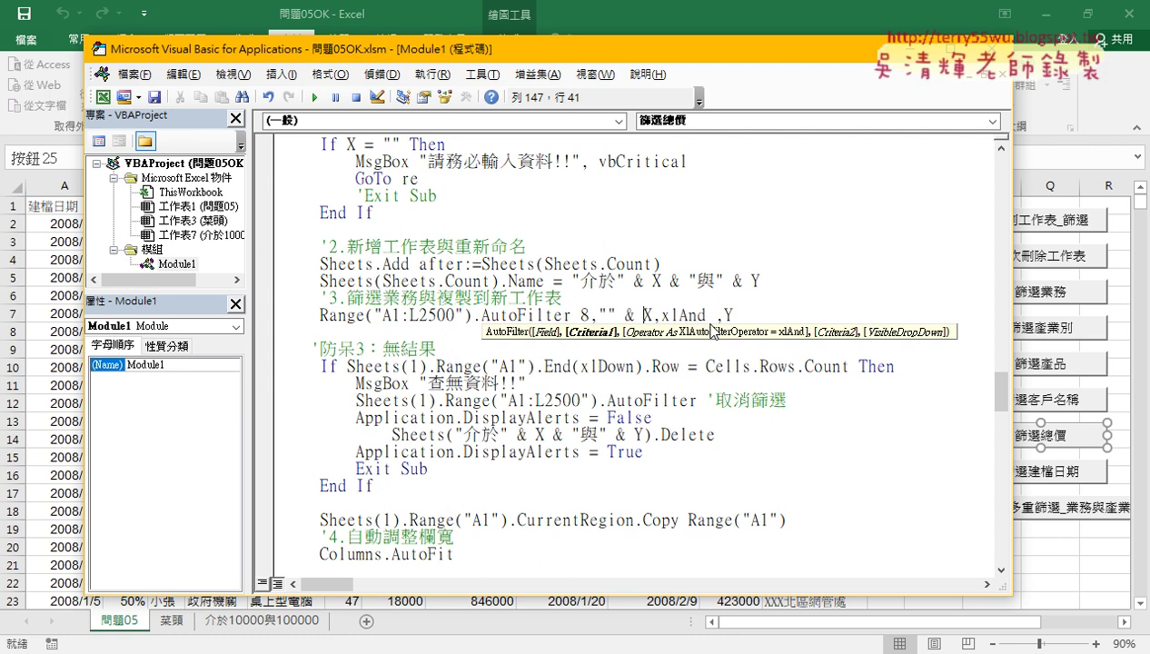
left_click(609, 315)
type(">")
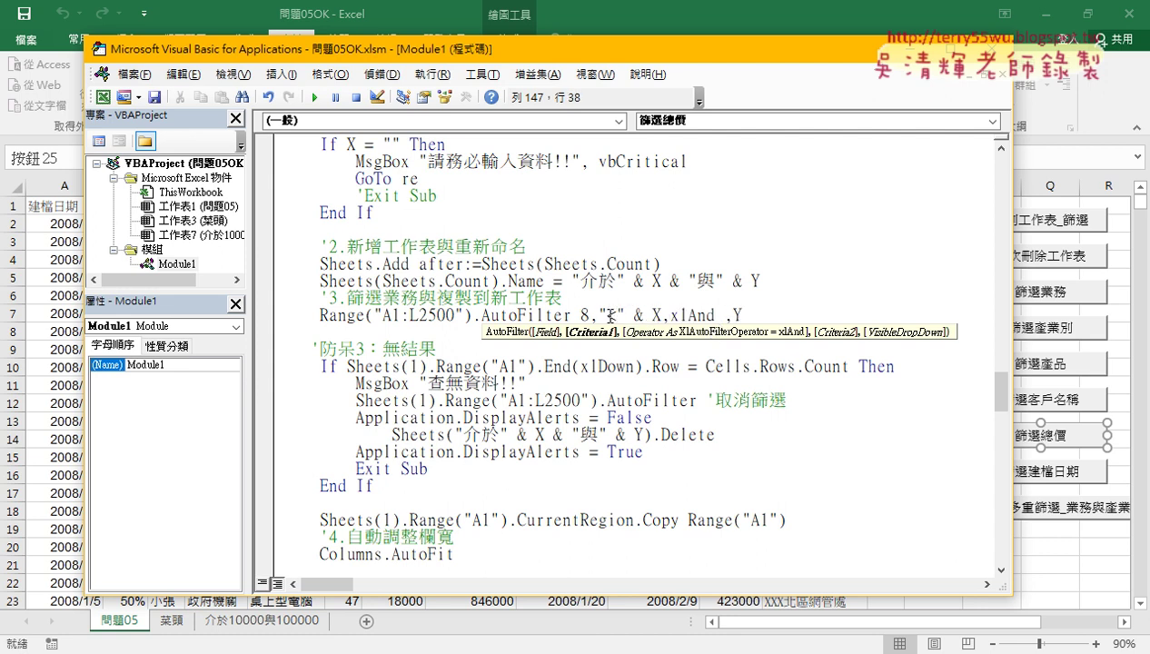
type("=")
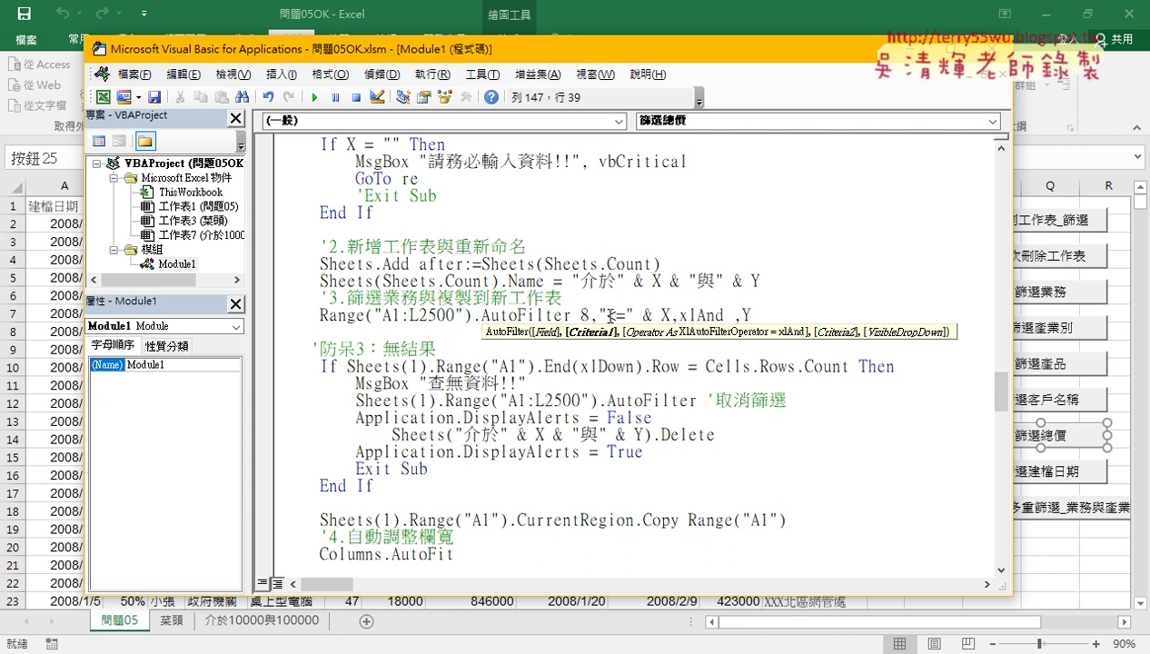
key("Left")
key("Left")
key("Left")
key("Right")
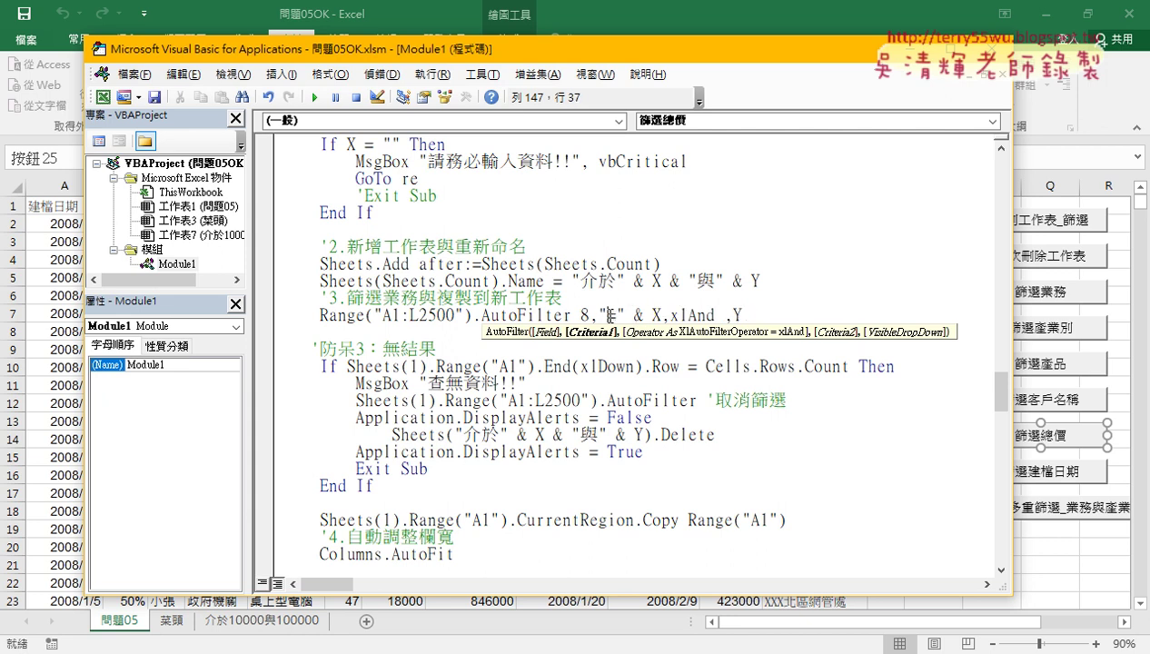
key("Right")
key("Right")
key("Right")
key("Right")
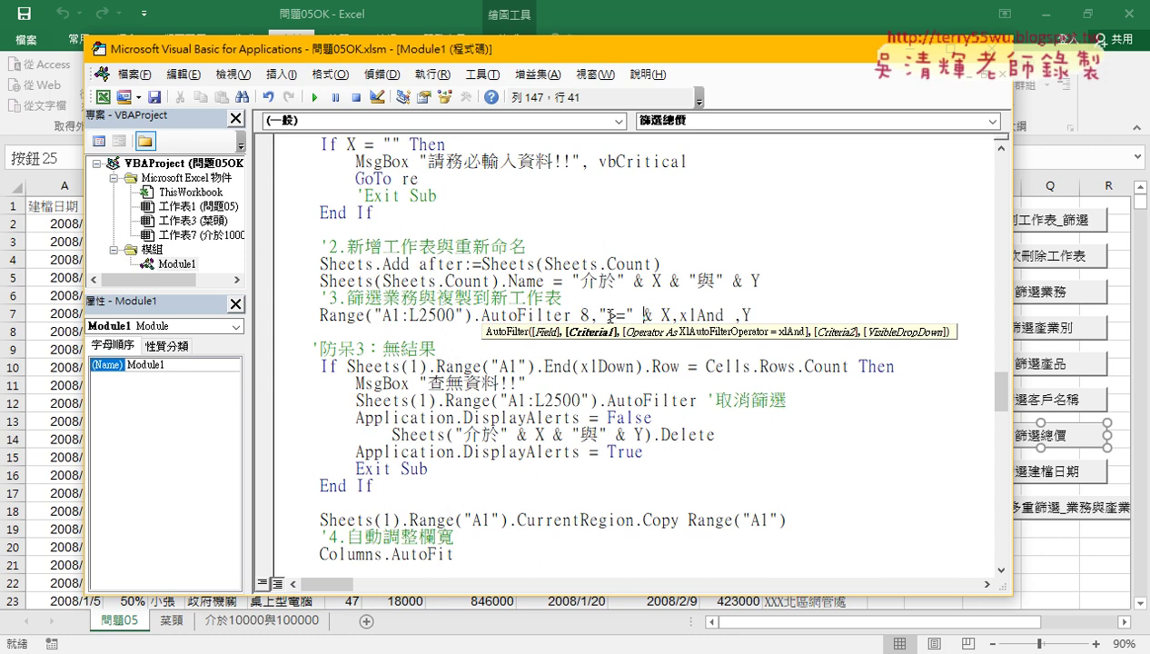
key("Right")
key("Right")
Turn the upper criterion into "<=" & Y and commit the line
key("Right")
key("Right")
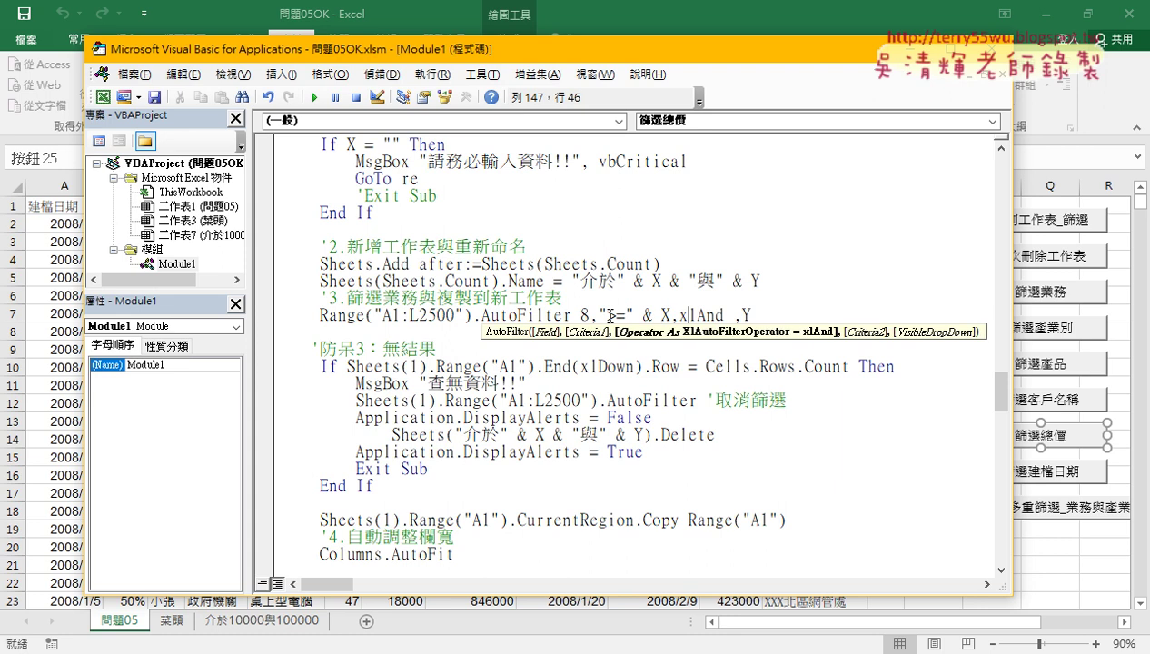
key("Right")
key("Right")
key("Right")
key("Right")
key("Right")
key("Right")
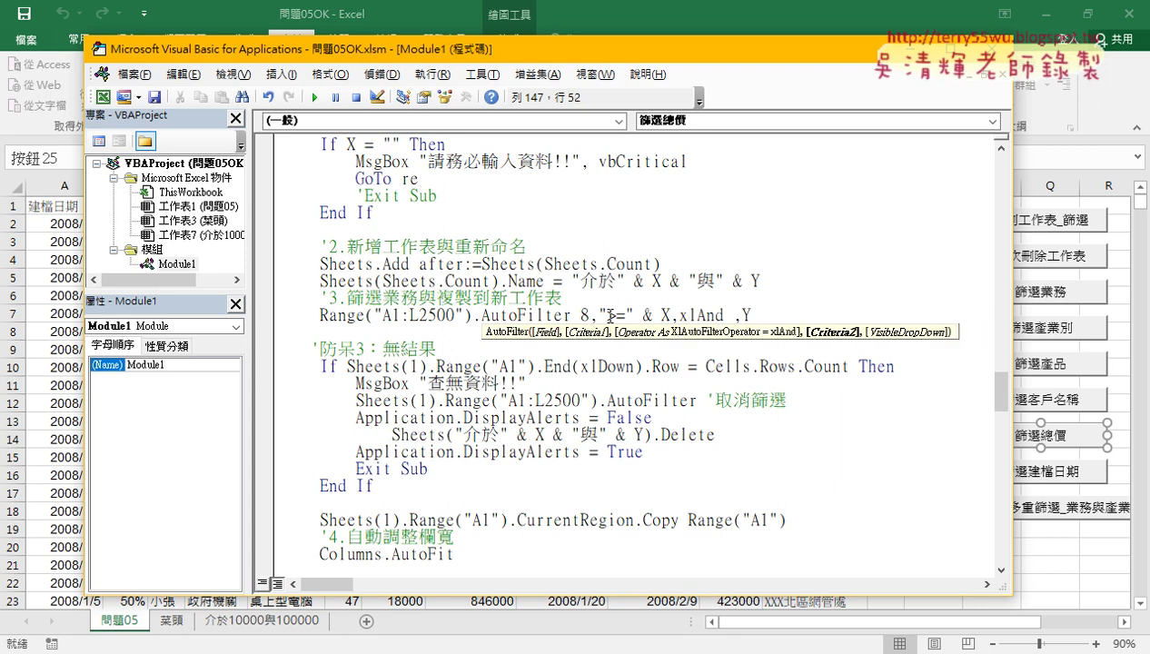
type("\"\"")
type(" &")
key("Left")
key("Left")
key("Left")
key("Left")
type("<")
type("=")
key("Up")
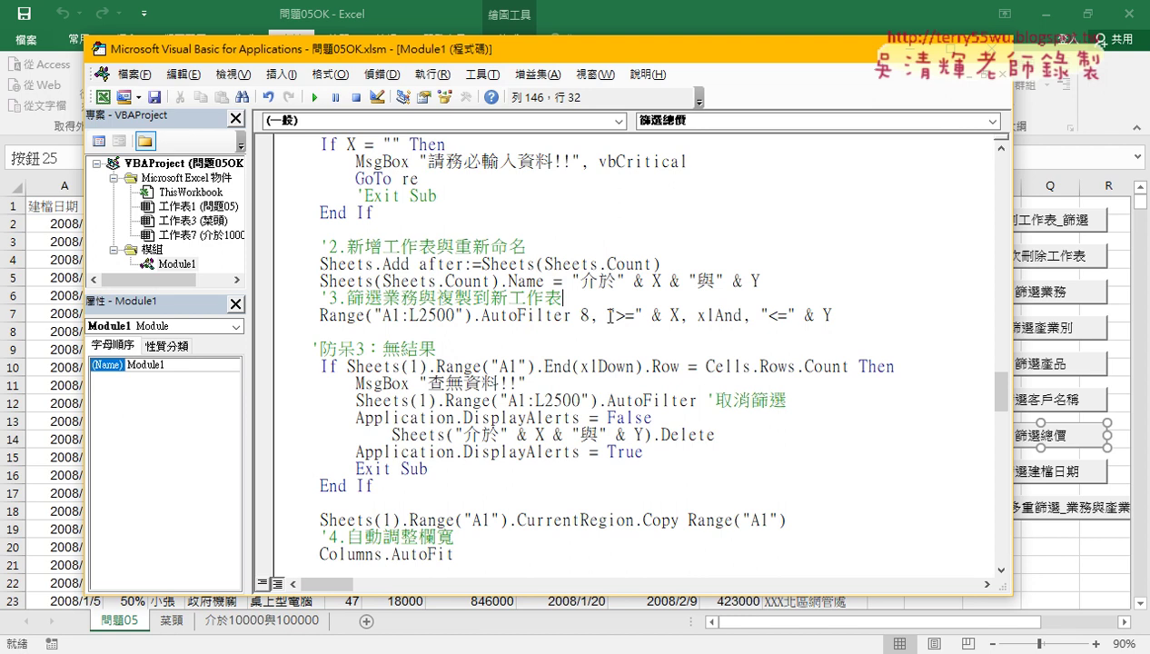
Maximize the VBA editor, scroll to the top of 篩選總價, and highlight parts of its code
scroll(517, 426, "down", 1)
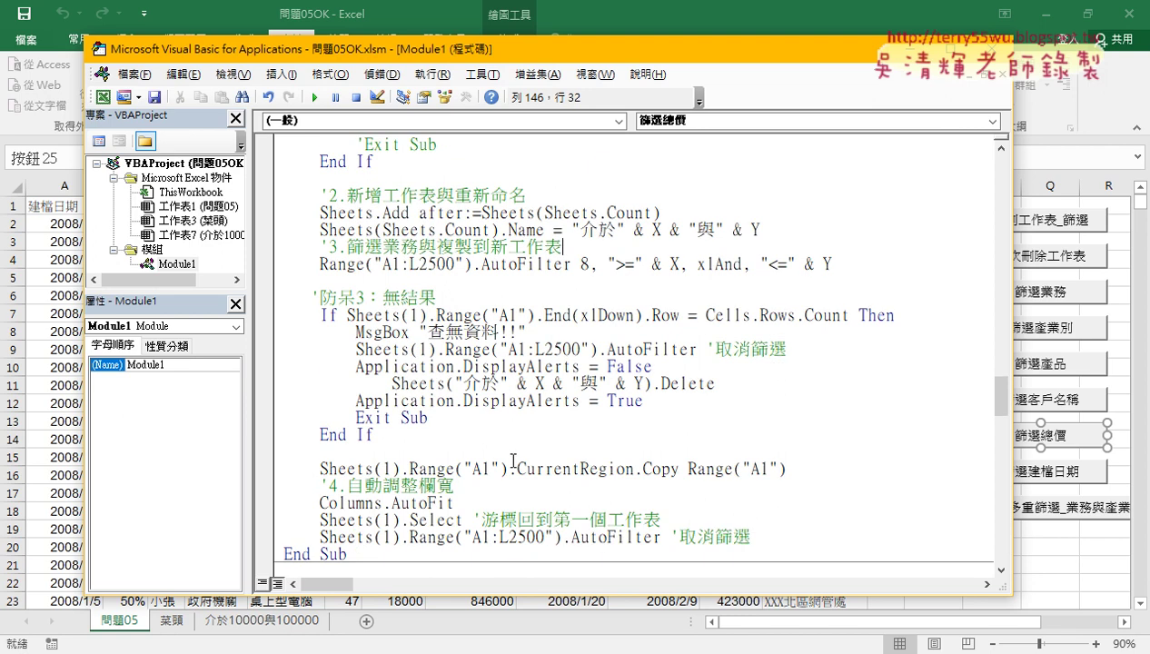
scroll(527, 454, "up", 2)
scroll(536, 450, "up", 1)
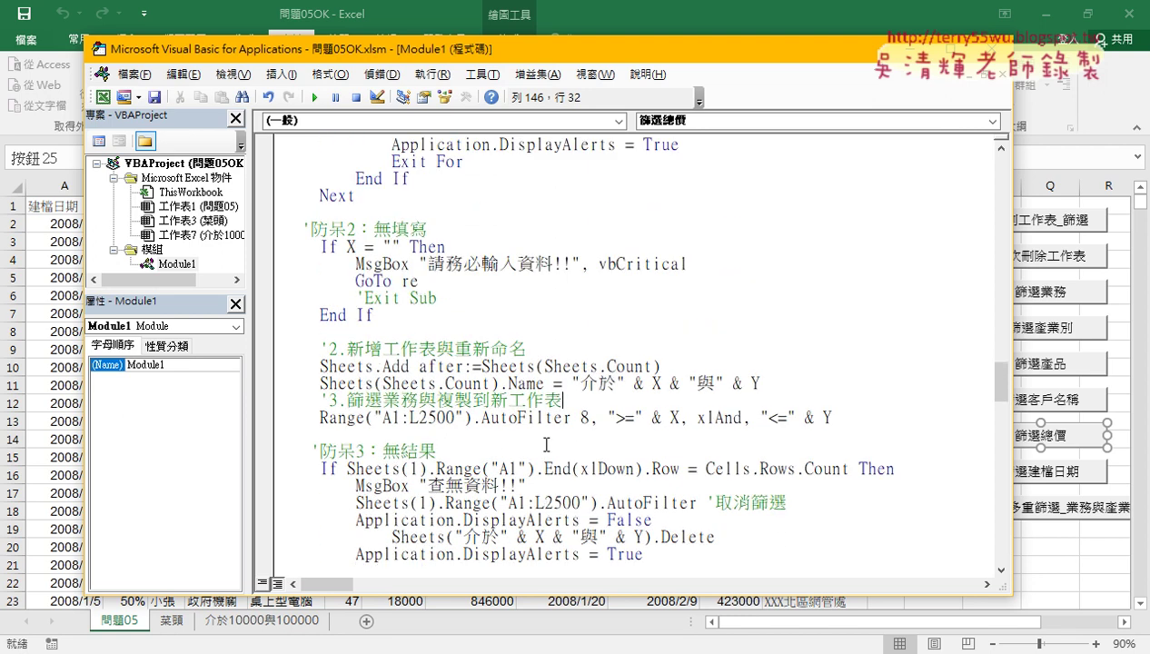
double_click(591, 50)
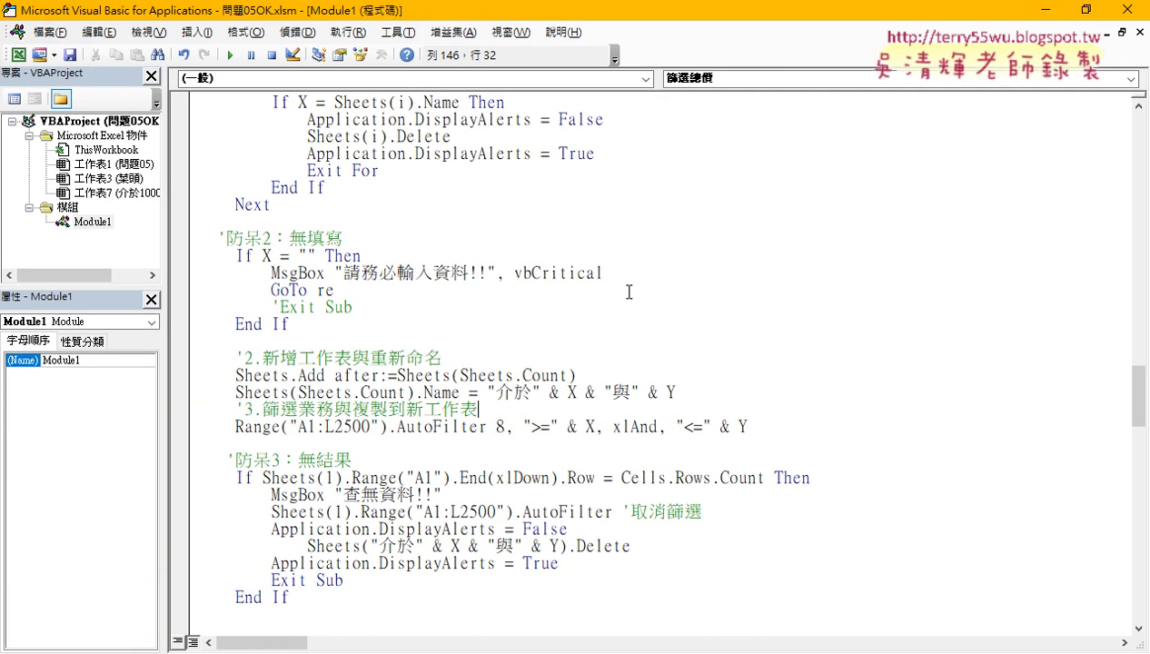
scroll(629, 292, "up", 1)
scroll(629, 292, "up", 1)
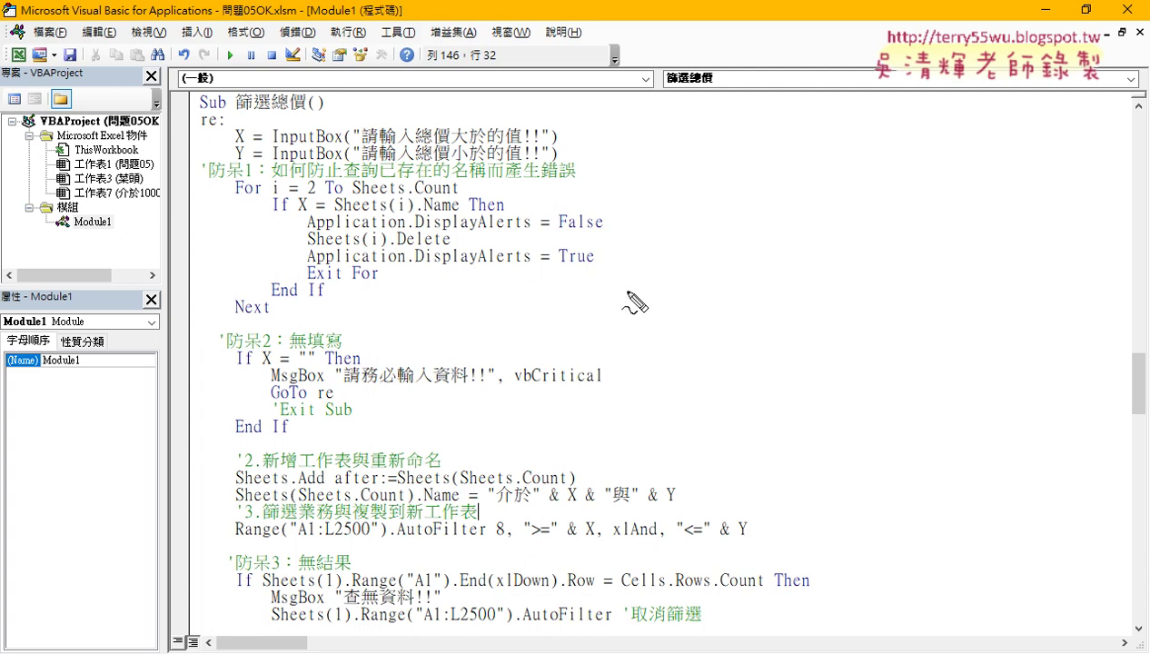
mouse_move(567, 164)
left_mouse_down()
mouse_move(272, 182)
mouse_move(556, 179)
left_mouse_up()
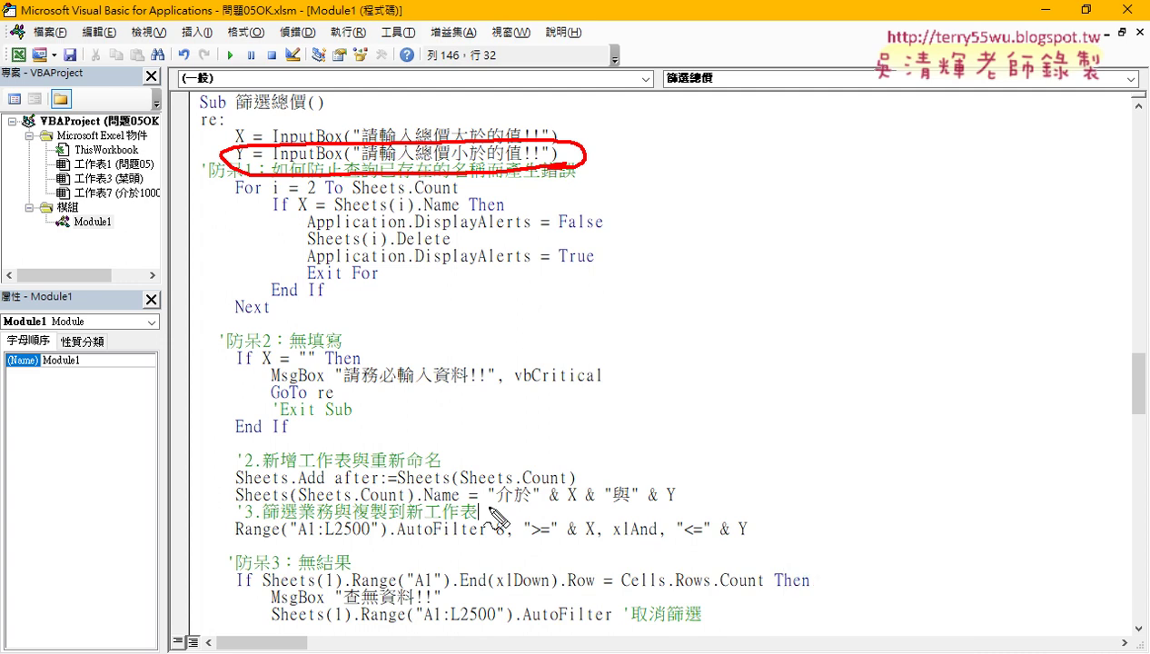
mouse_move(491, 499)
left_mouse_down()
mouse_move(619, 486)
mouse_move(473, 498)
left_mouse_up()
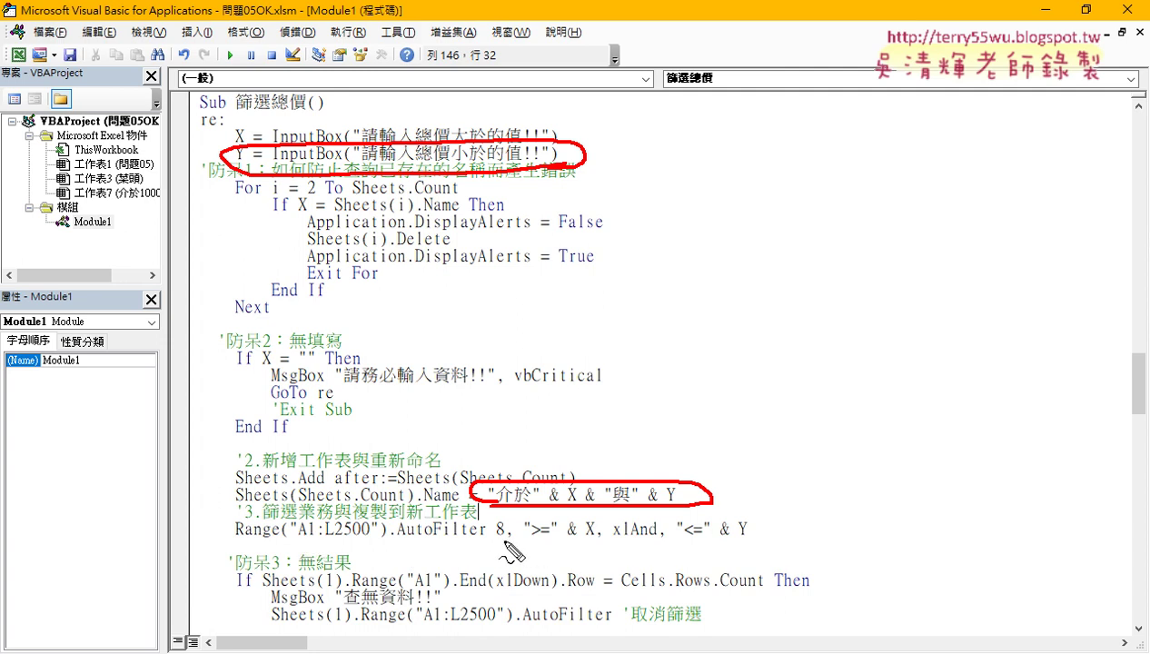
left_click_drag(495, 540, 782, 543)
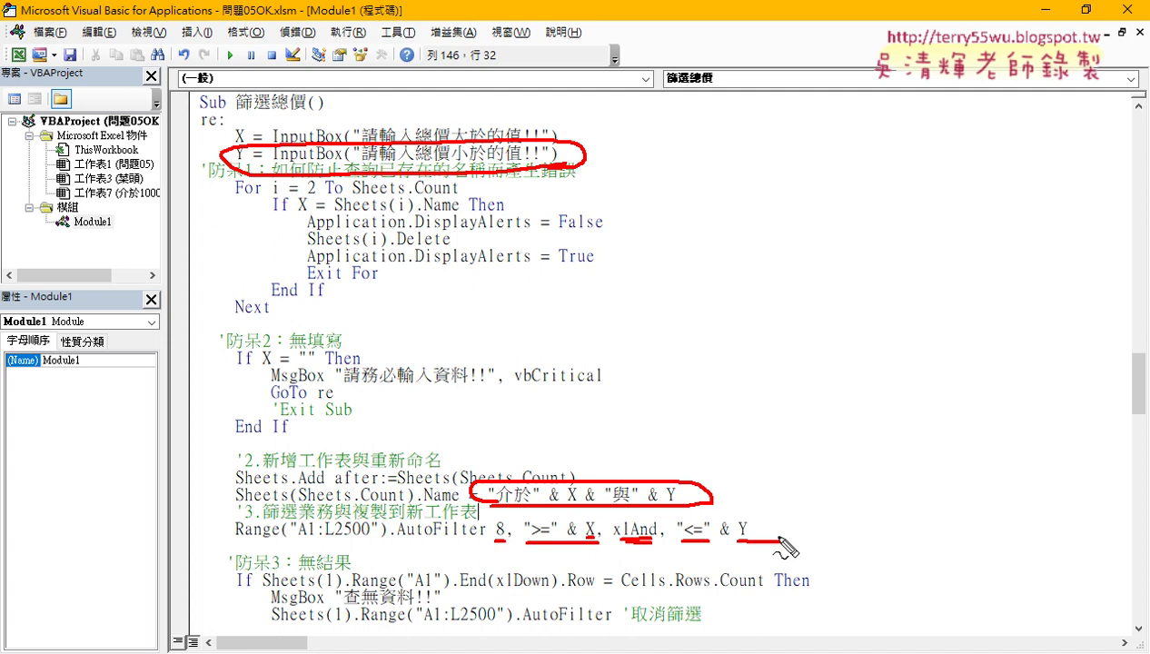
key("Escape")
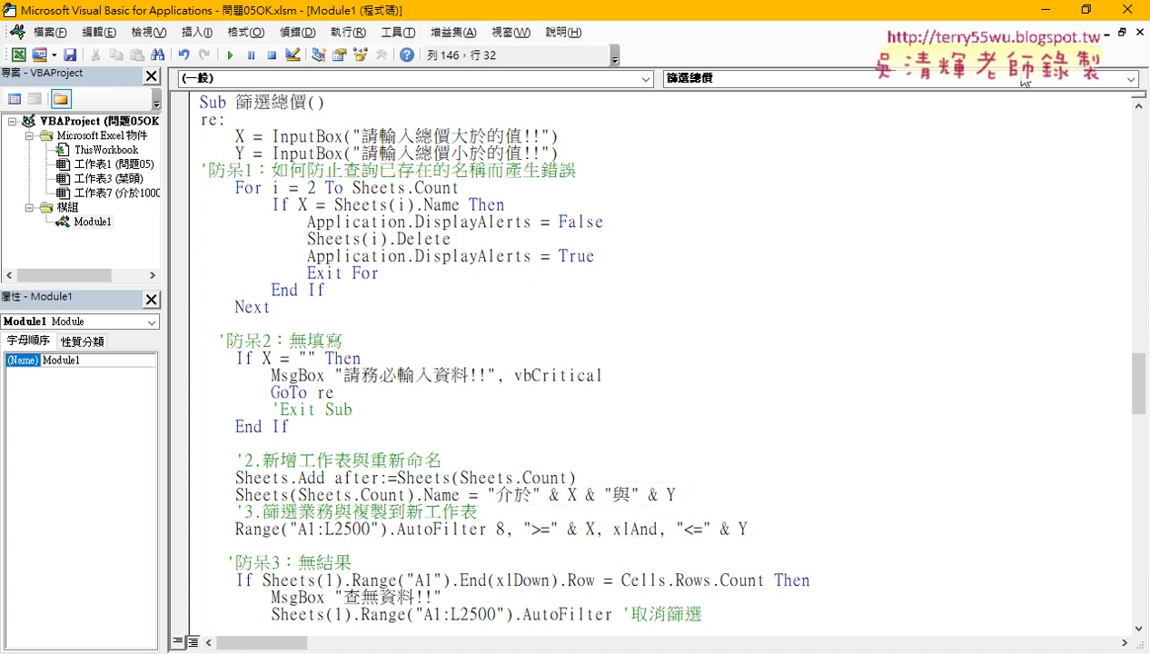
Return to the Excel worksheet and deselect the 篩選建檔日期 button
left_click(1127, 9)
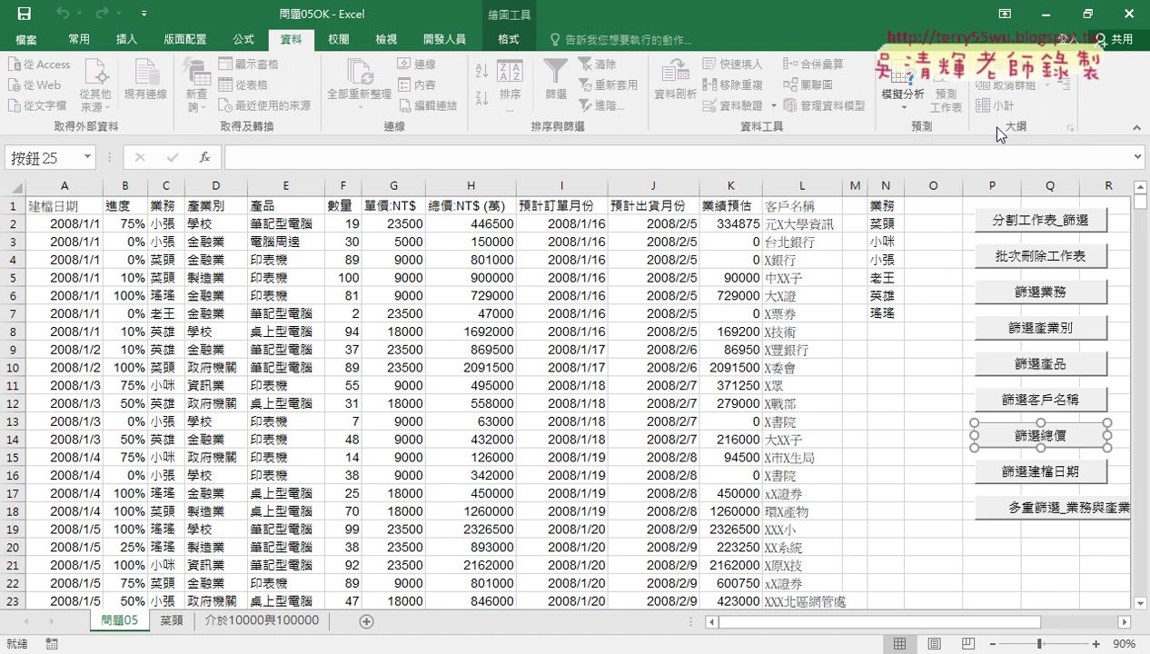
right_click(1014, 487)
key("Escape")
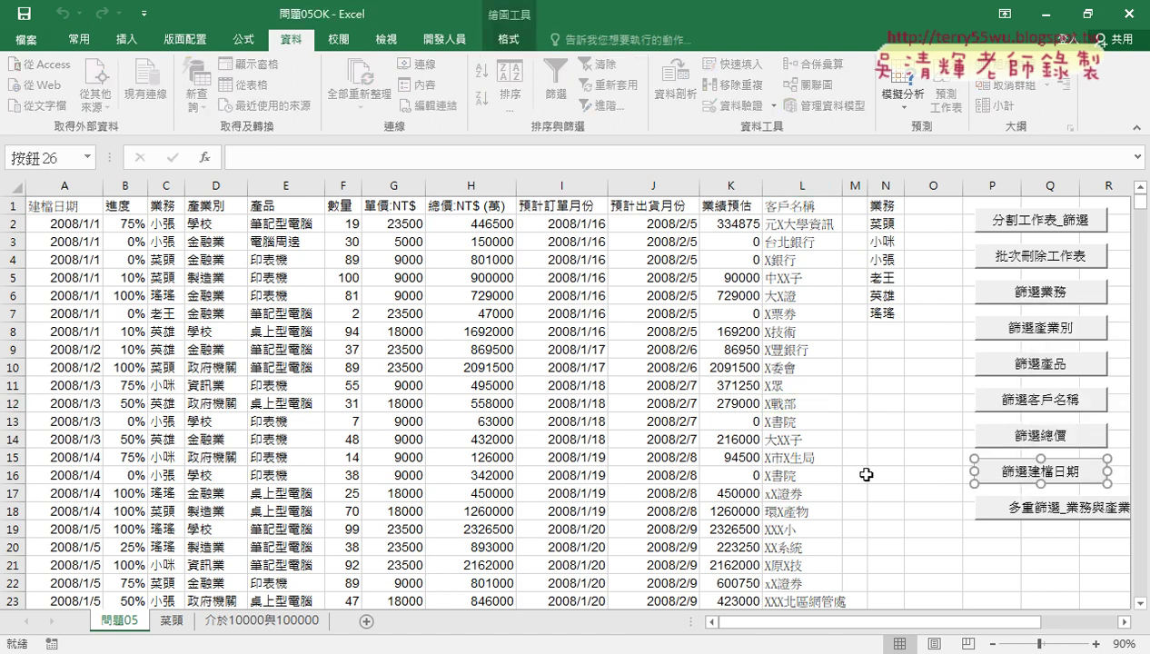
left_click(662, 457)
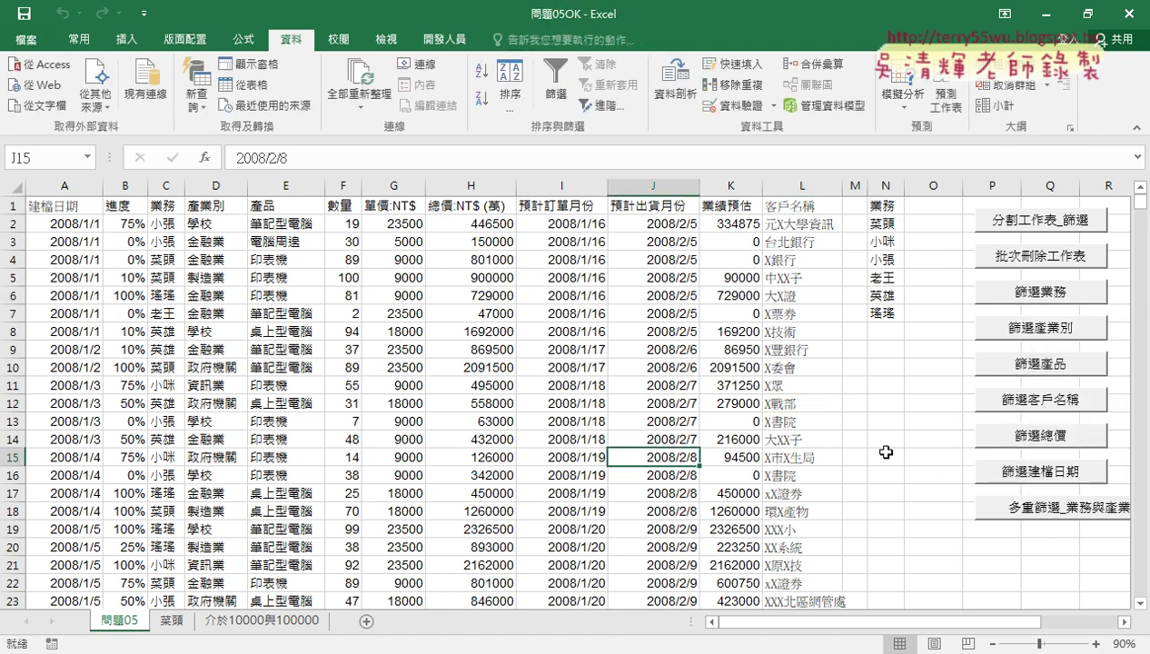
Run the 篩選建檔日期 macro with dates 2008/1/1 and 2008/1/31
left_click(1049, 468)
type("20")
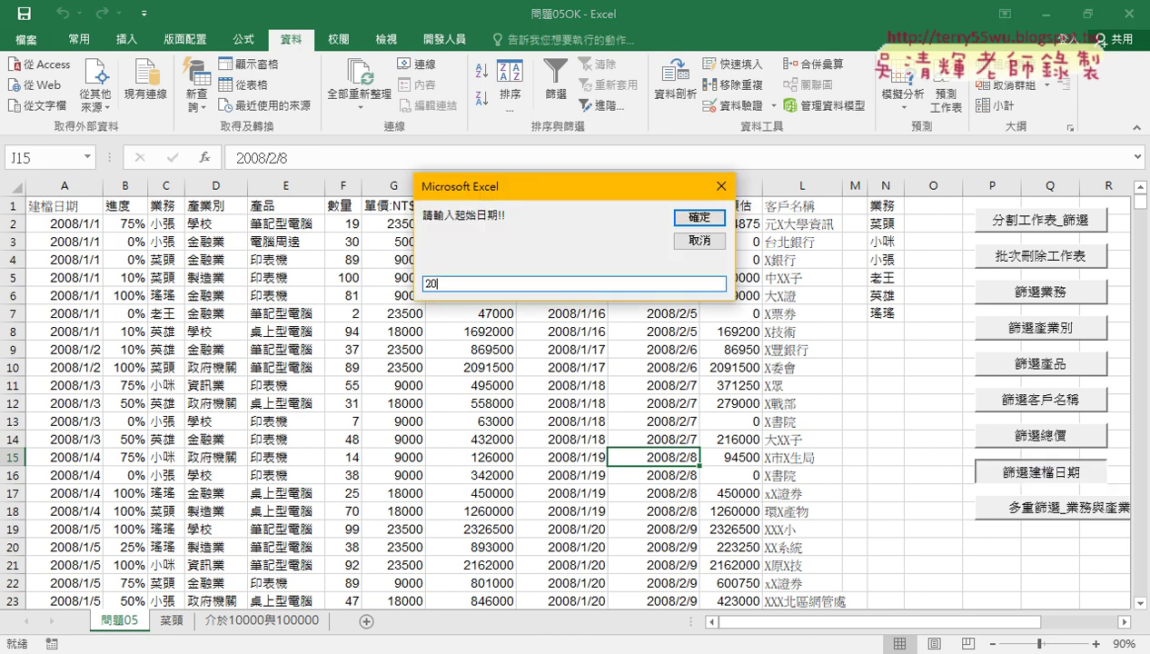
type("08/1")
type("/")
type("1")
key("Return")
type("200")
type("8/1")
type("/31")
key("Return")
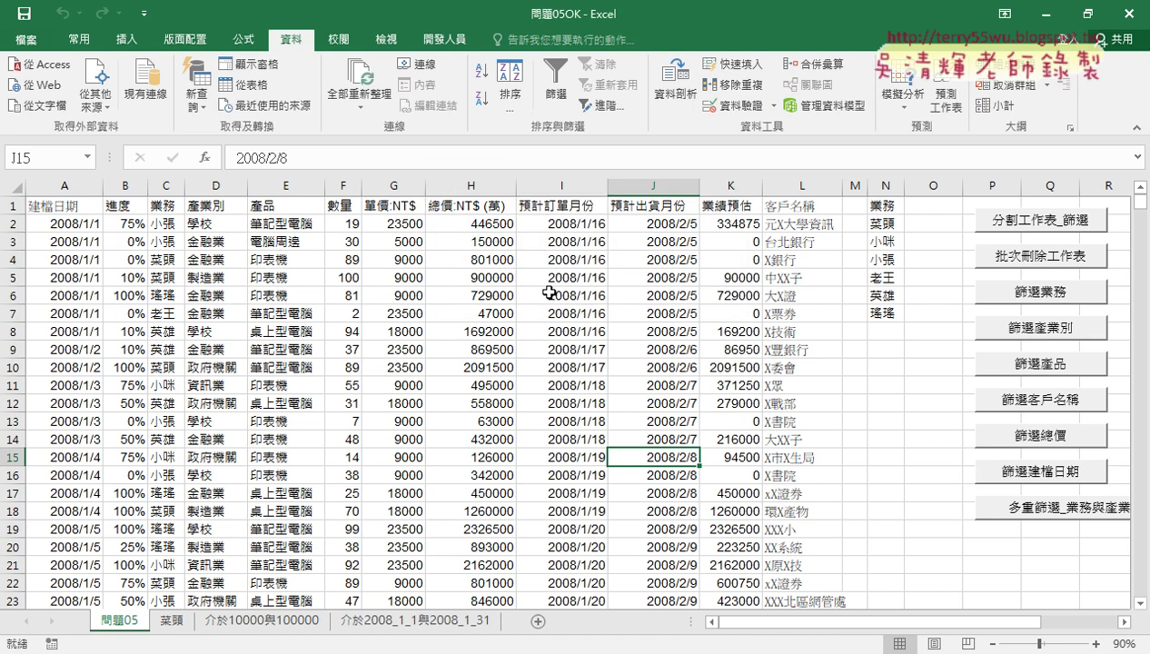
Review the new 介於2008_1_1與2008_1_31 sheet, then go back to 問題05
left_click(400, 622)
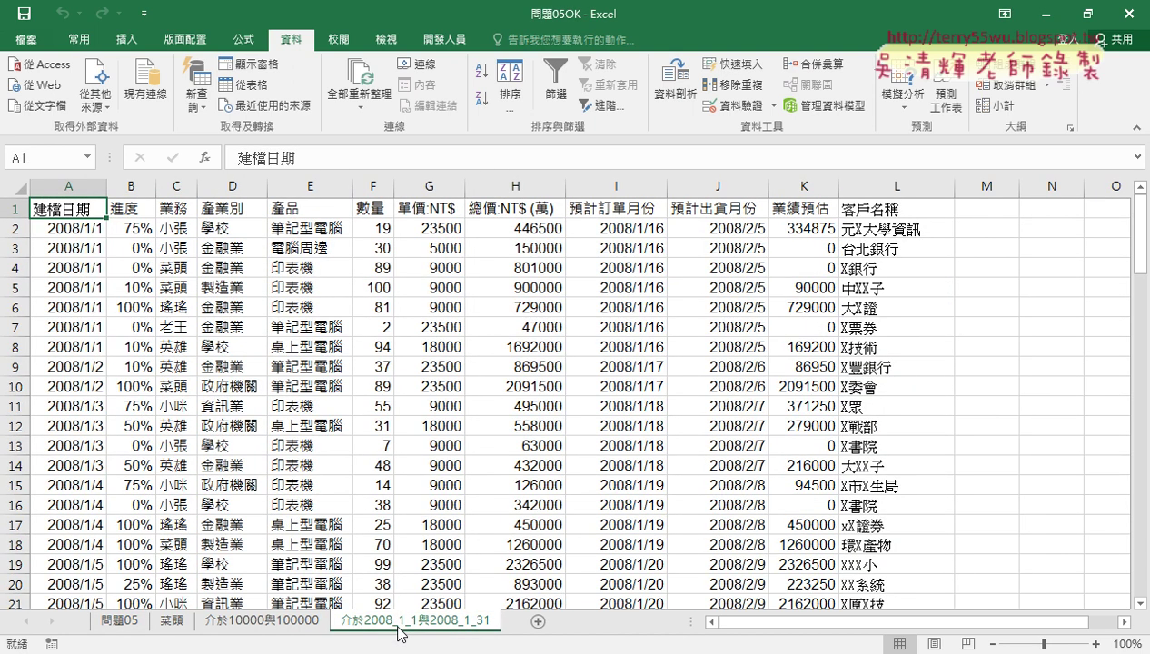
scroll(111, 436, "down", 3)
scroll(113, 444, "down", 6)
scroll(113, 443, "down", 6)
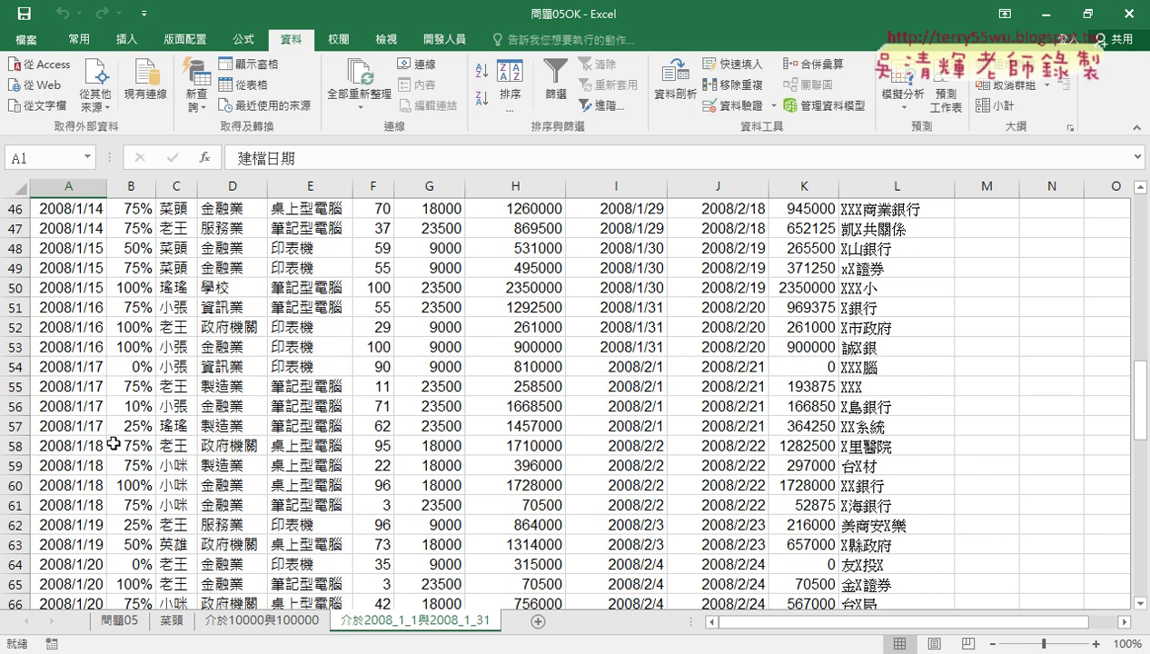
scroll(112, 443, "down", 3)
scroll(112, 444, "up", 6)
scroll(113, 444, "up", 6)
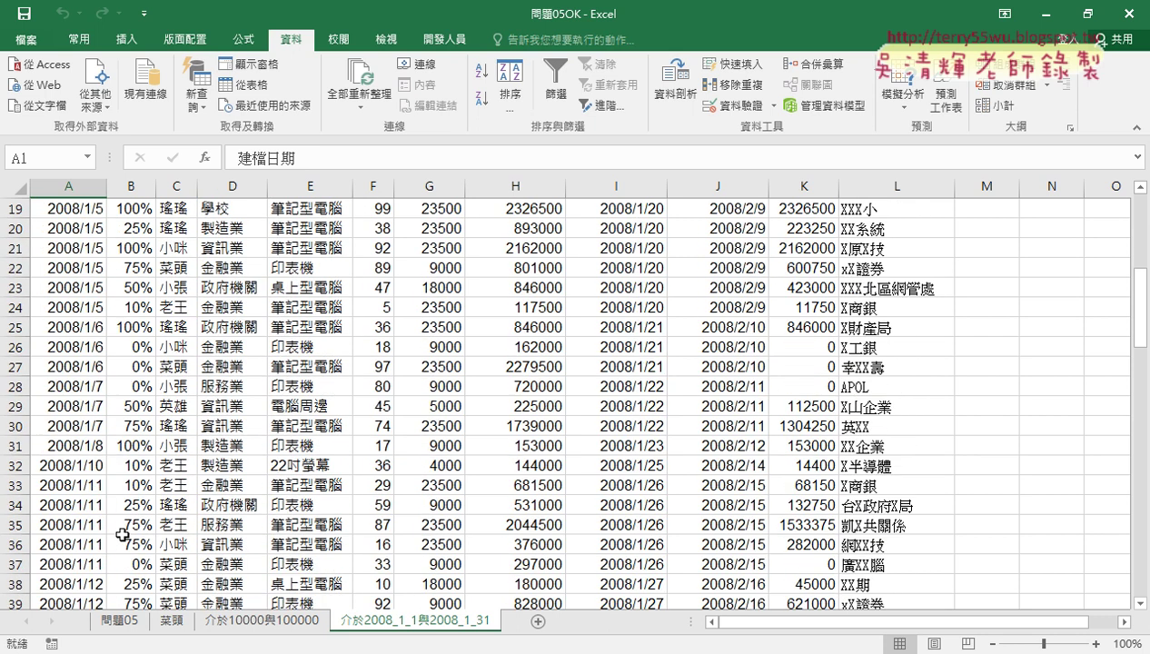
left_click(110, 625)
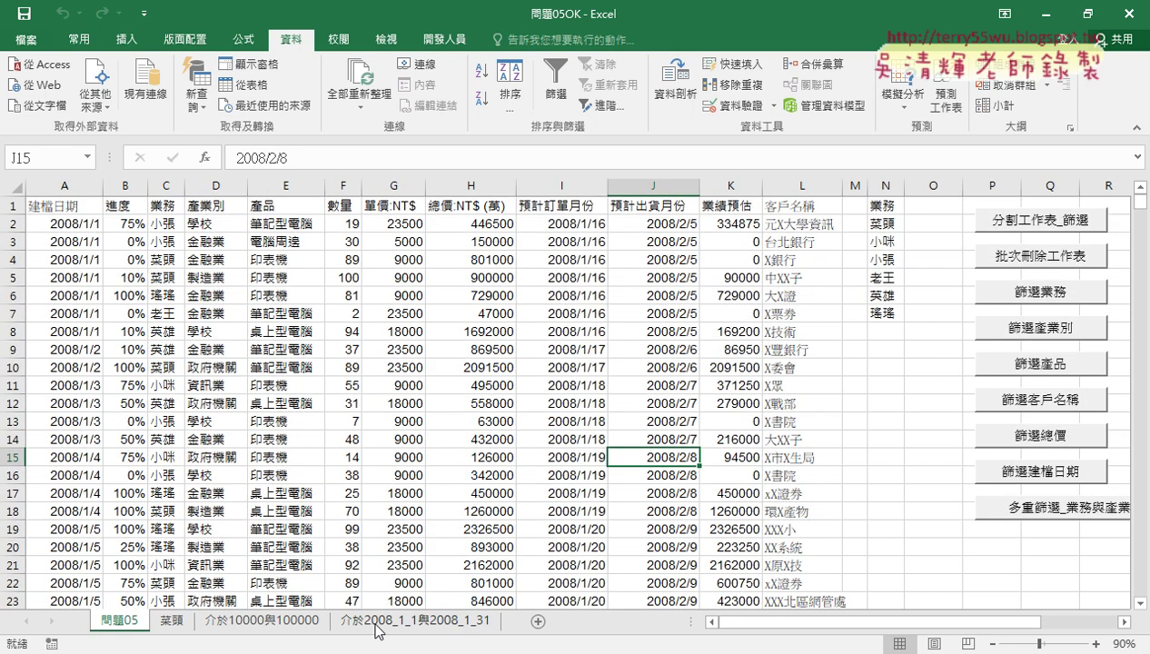
Open the 篩選建檔日期 macro code via 指定巨集 > 編輯 and mark the end-date InputBox line
right_click(1006, 472)
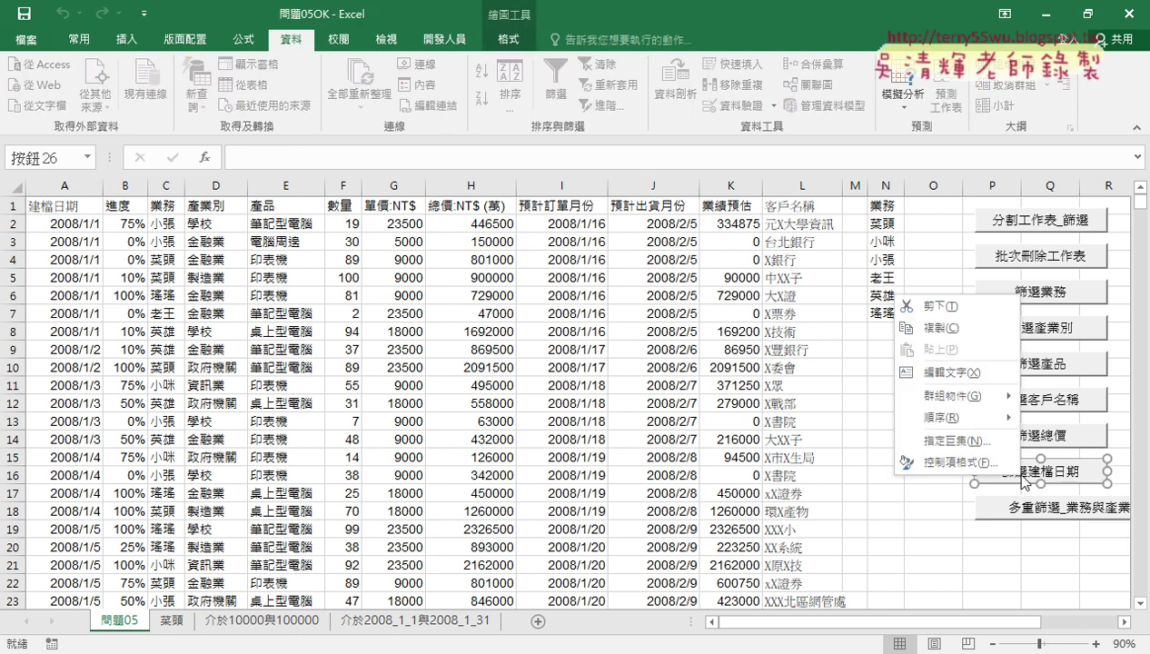
left_click(969, 445)
left_click(1085, 303)
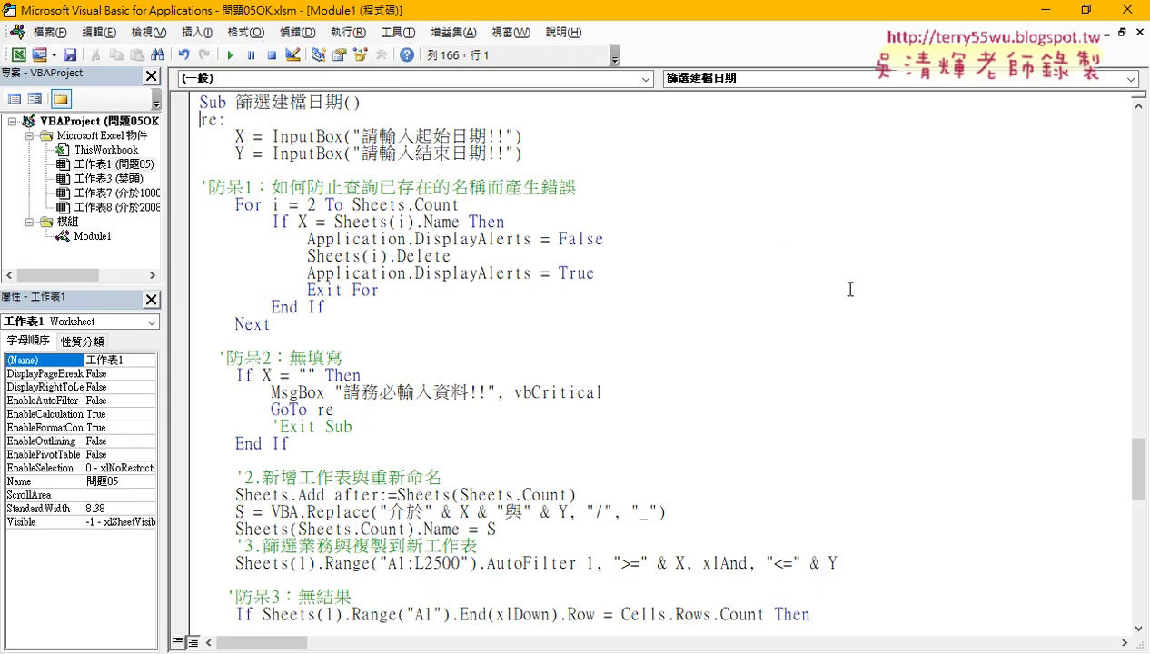
left_click_drag(525, 153, 198, 153)
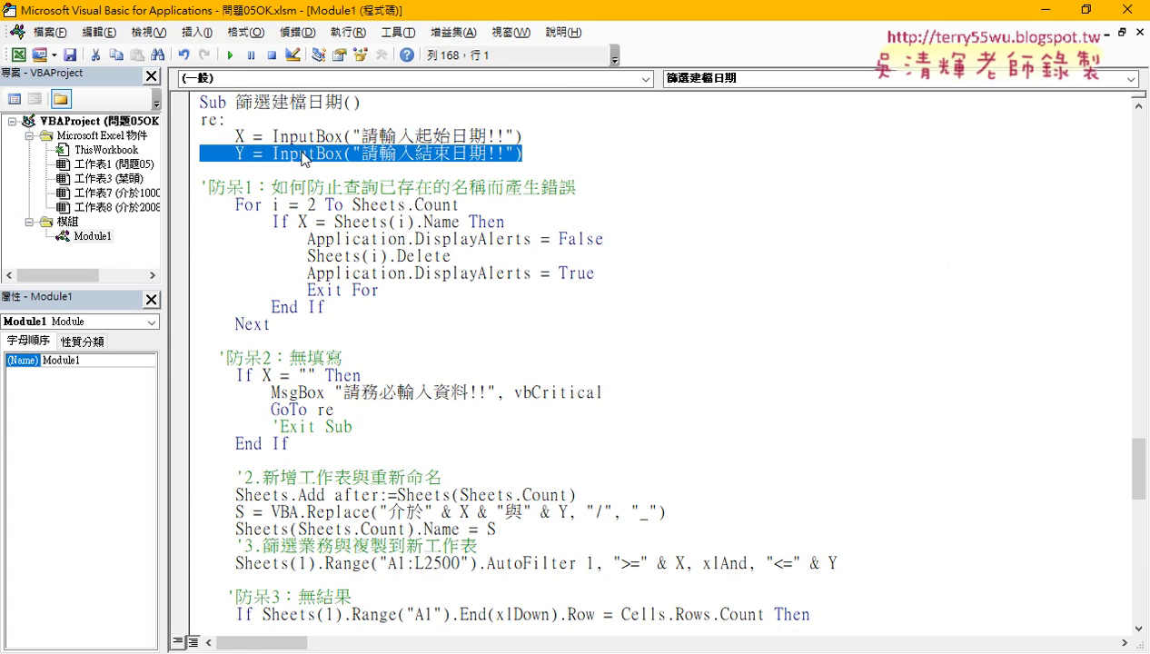
Mark the AutoFilter date criteria and the Replace sheet-naming lines, then return to Excel
scroll(551, 459, "down", 2)
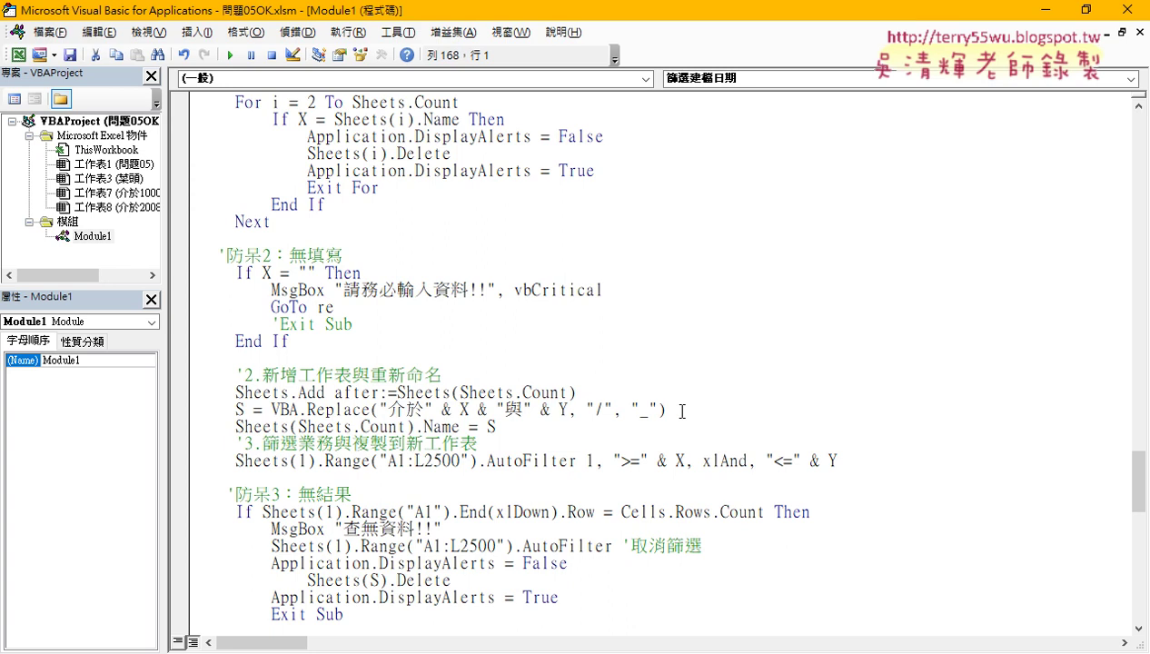
mouse_move(838, 461)
left_mouse_down()
mouse_move(531, 464)
mouse_move(587, 463)
left_mouse_up()
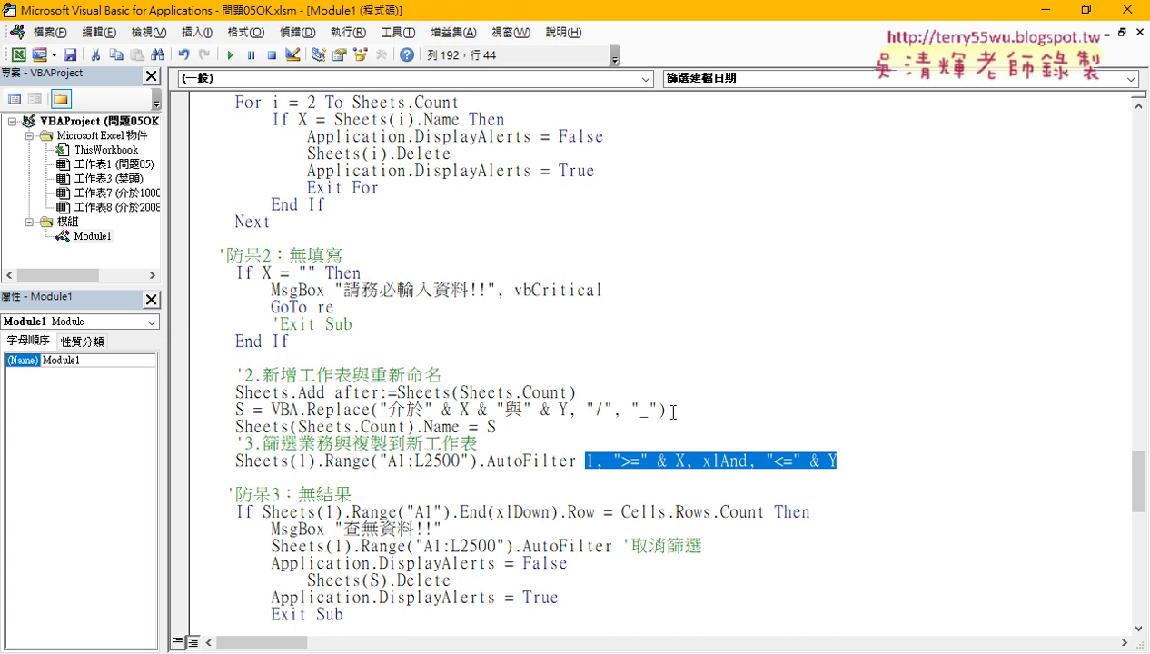
left_click_drag(674, 412, 162, 395)
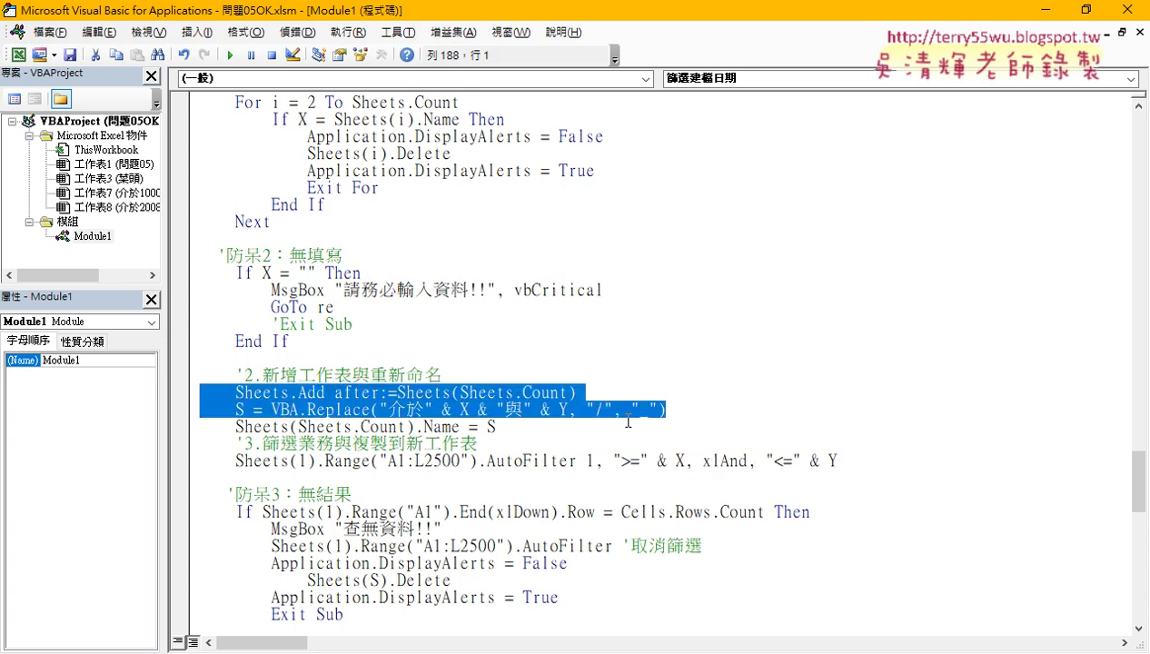
left_click(544, 429)
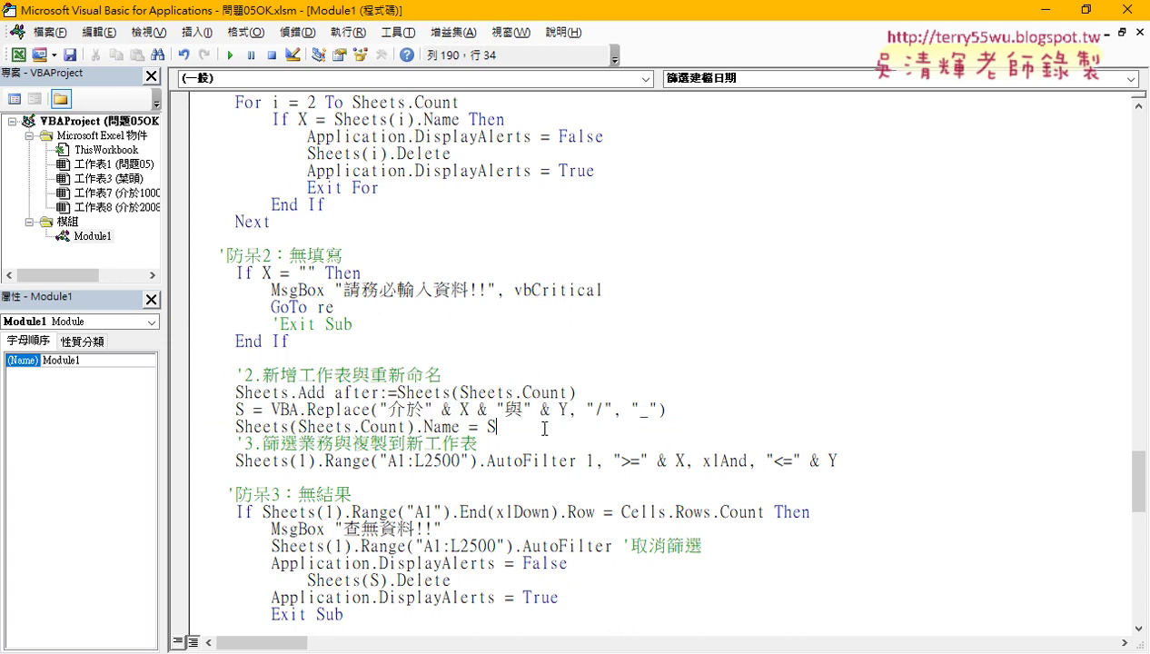
left_click_drag(544, 429, 193, 409)
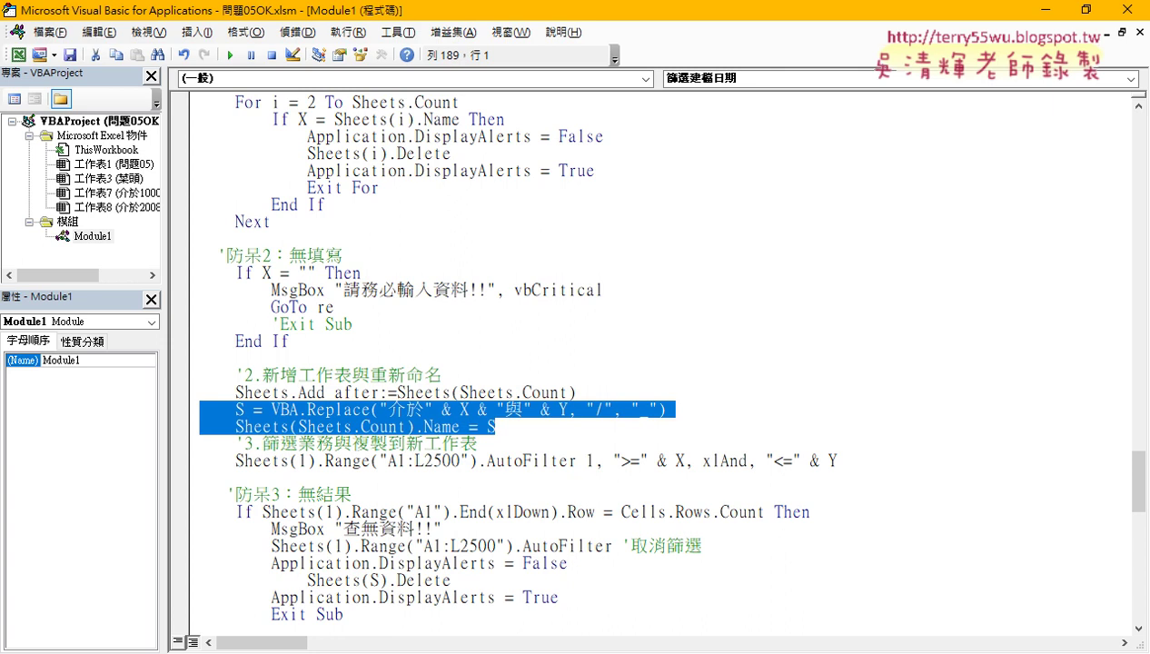
left_click(461, 600)
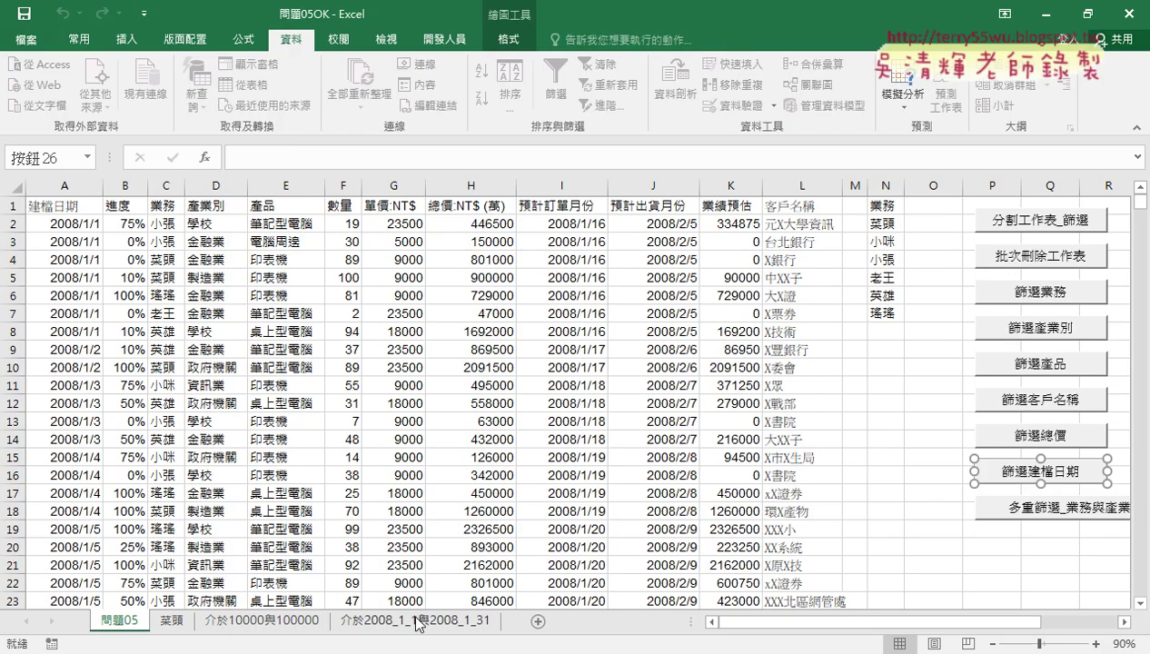
Check the underscores in the 介於2008_1_1與2008_1_31 sheet name, then return to the macro code
left_click(400, 621)
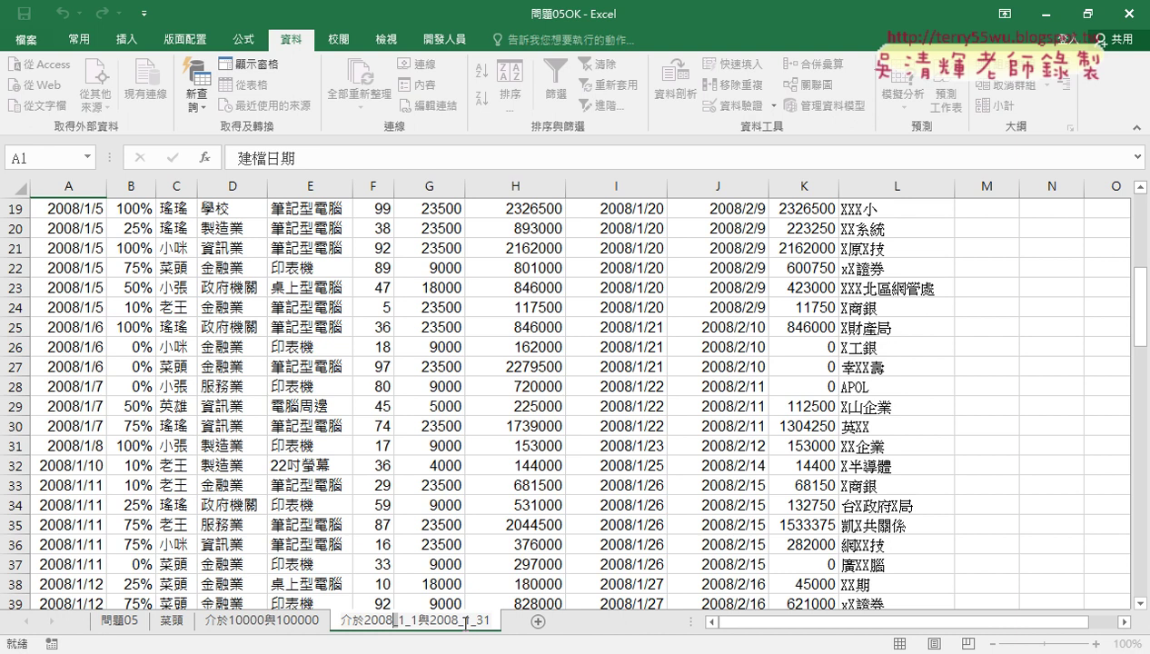
key("BackSpace")
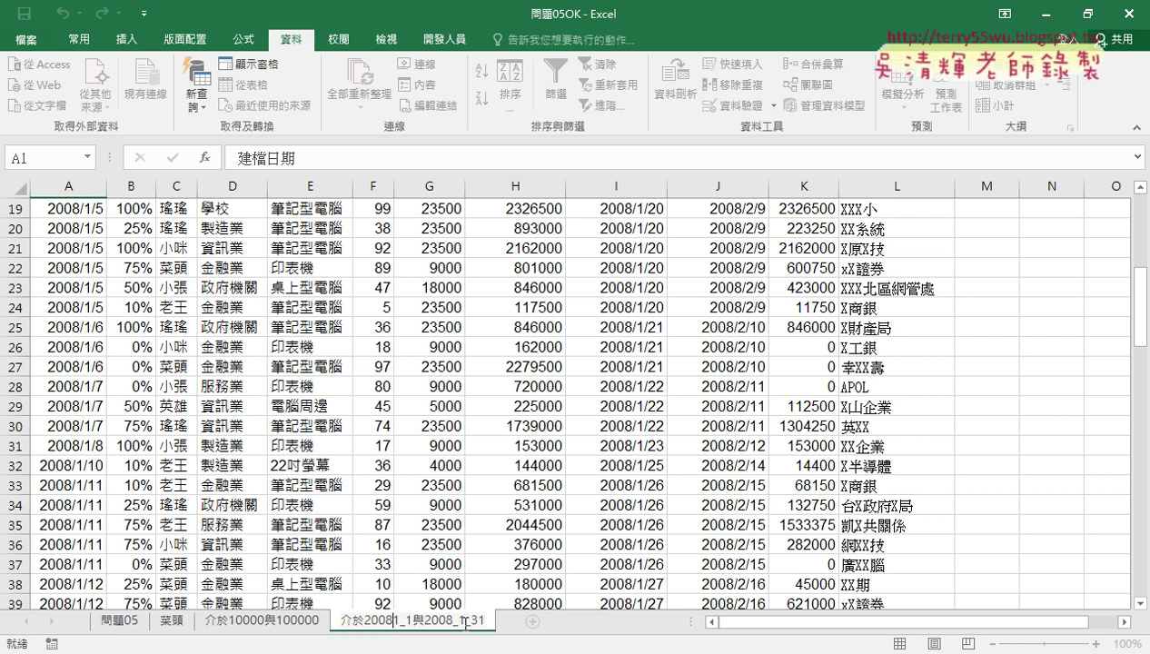
type("_")
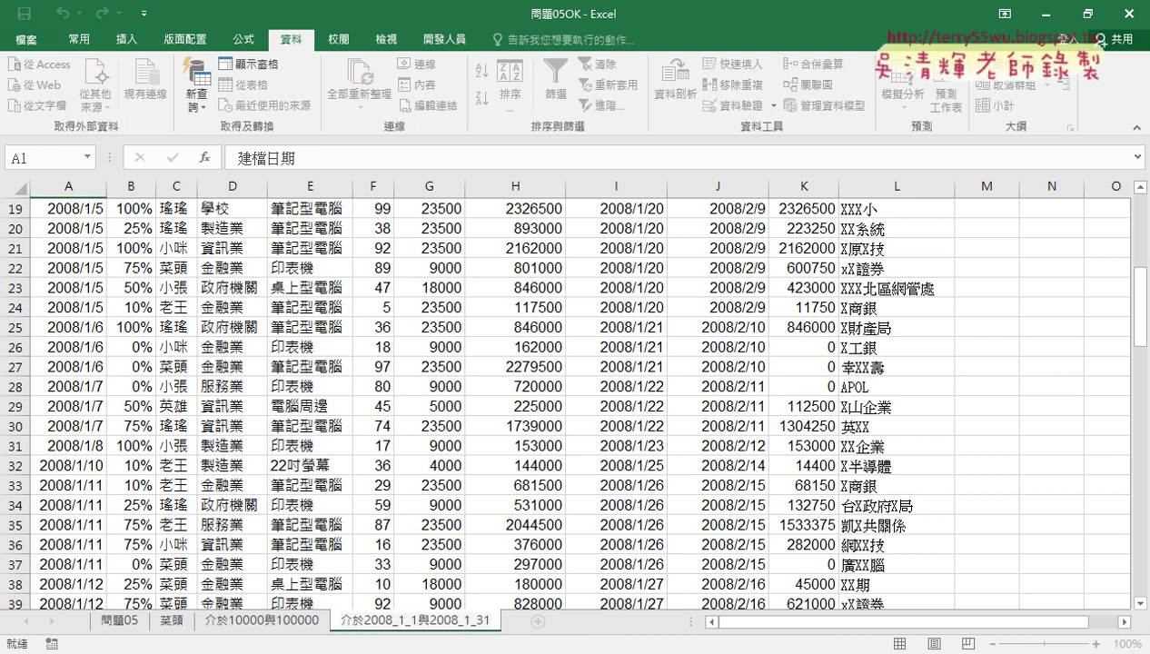
left_click(441, 550)
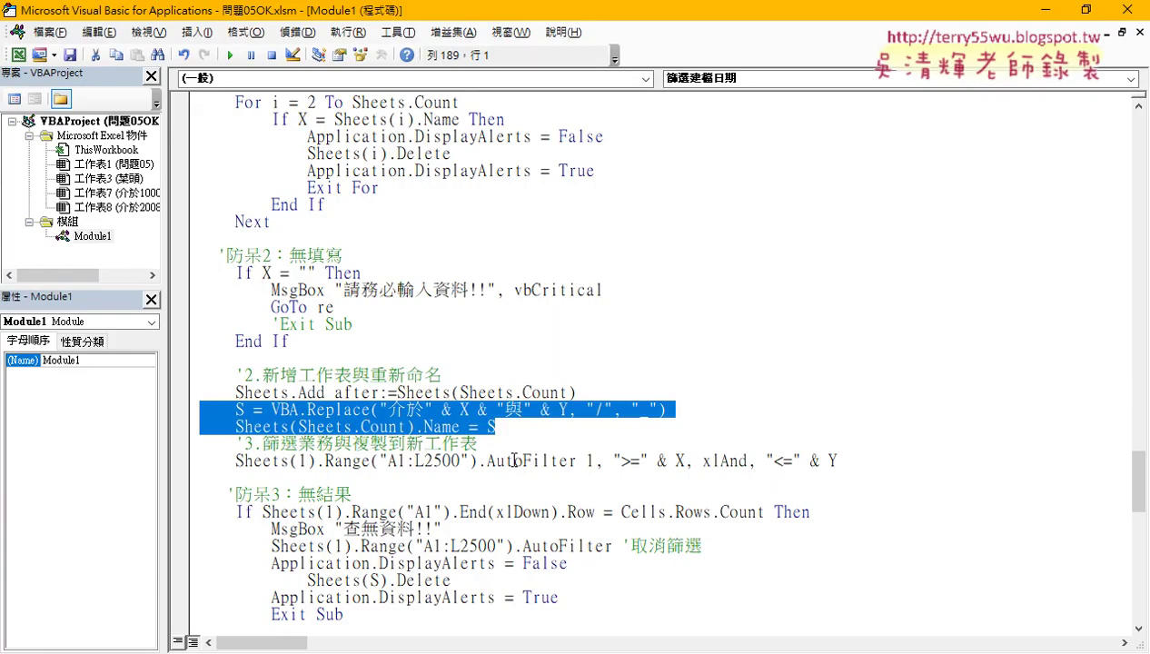
Review the parts of the VBA.Replace sheet-name expression, ending on its trailing slash and underscore arguments
left_click(508, 495)
scroll(509, 494, "down", 1)
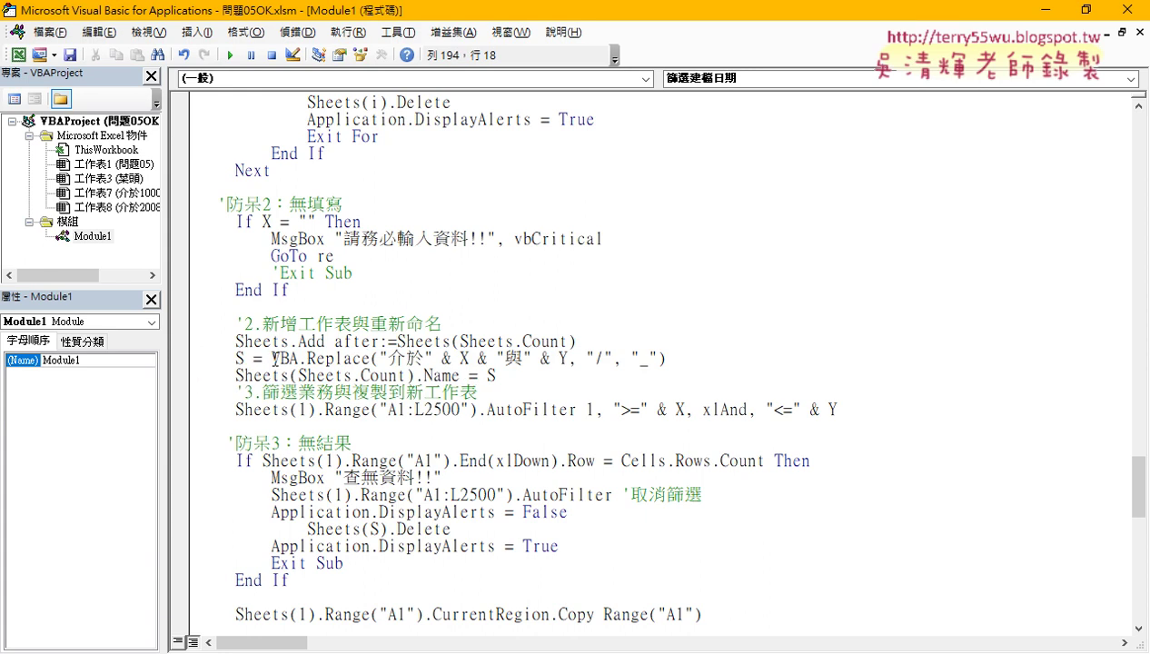
left_click_drag(271, 359, 370, 359)
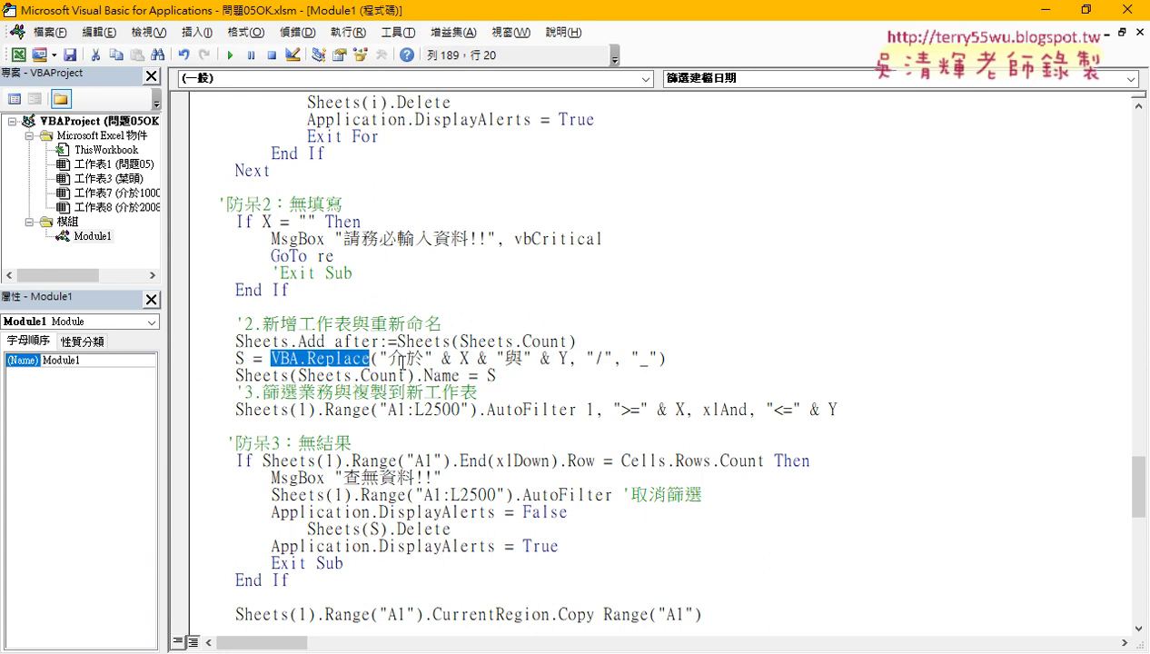
left_click_drag(378, 359, 576, 361)
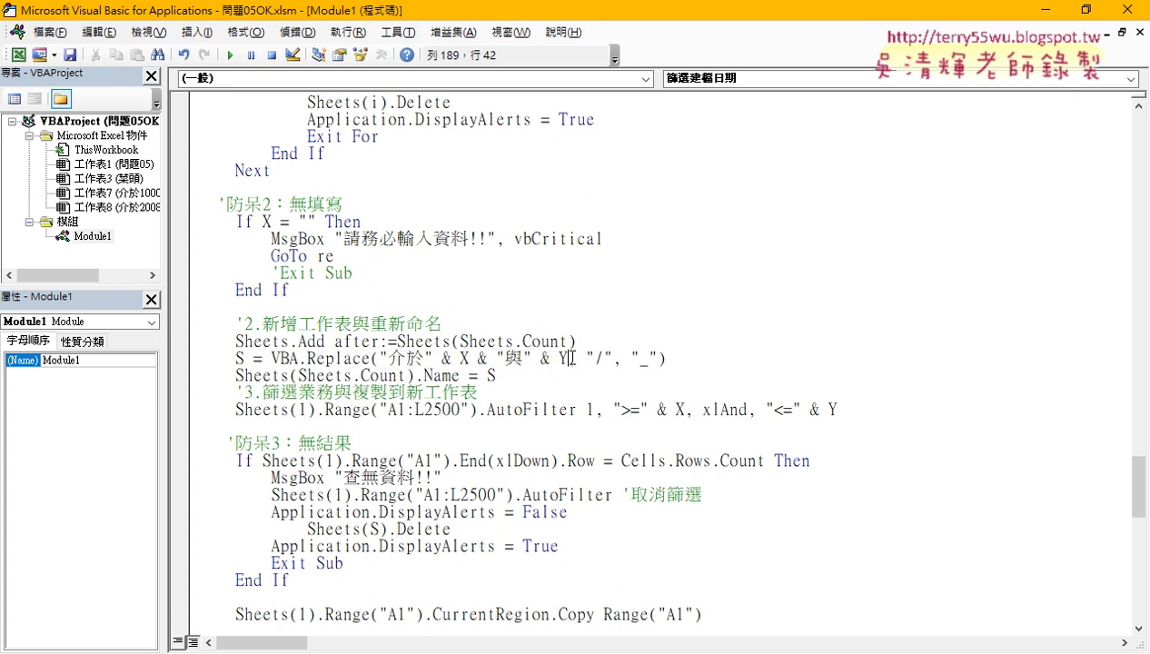
left_click_drag(567, 359, 380, 358)
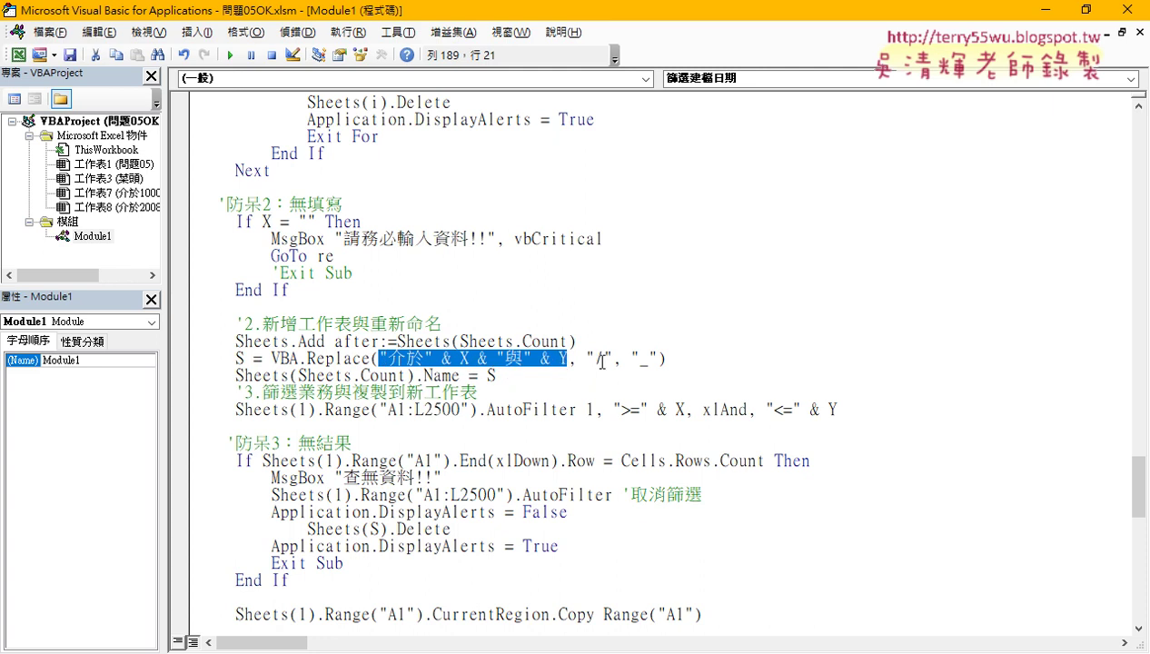
left_click_drag(586, 359, 613, 359)
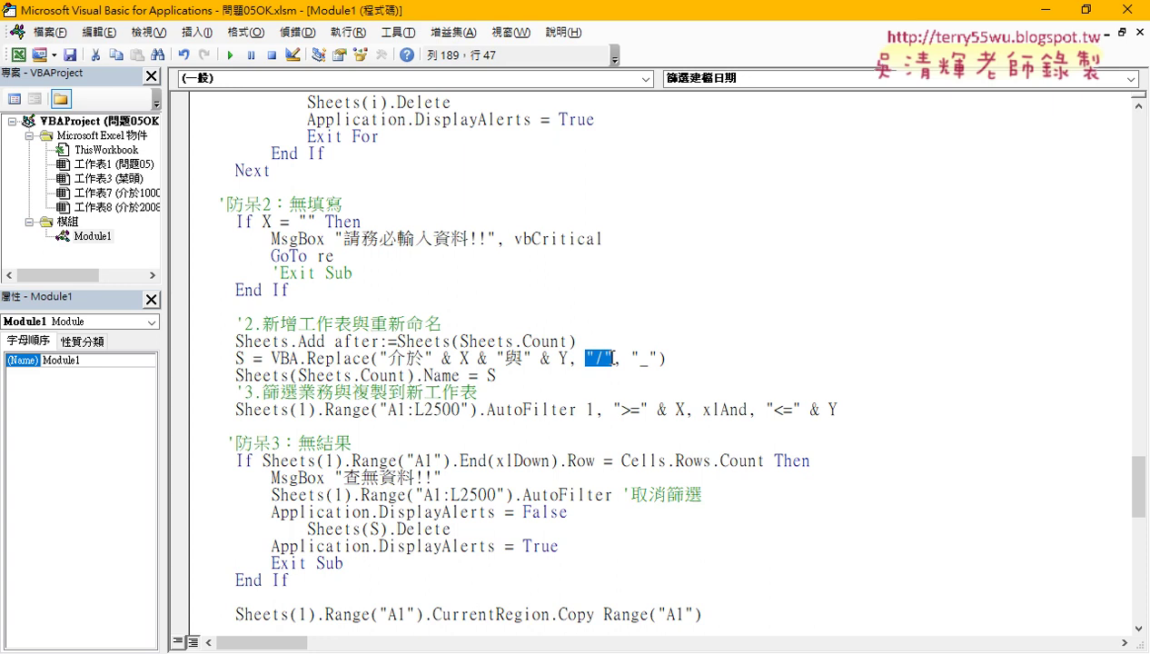
left_click(575, 359)
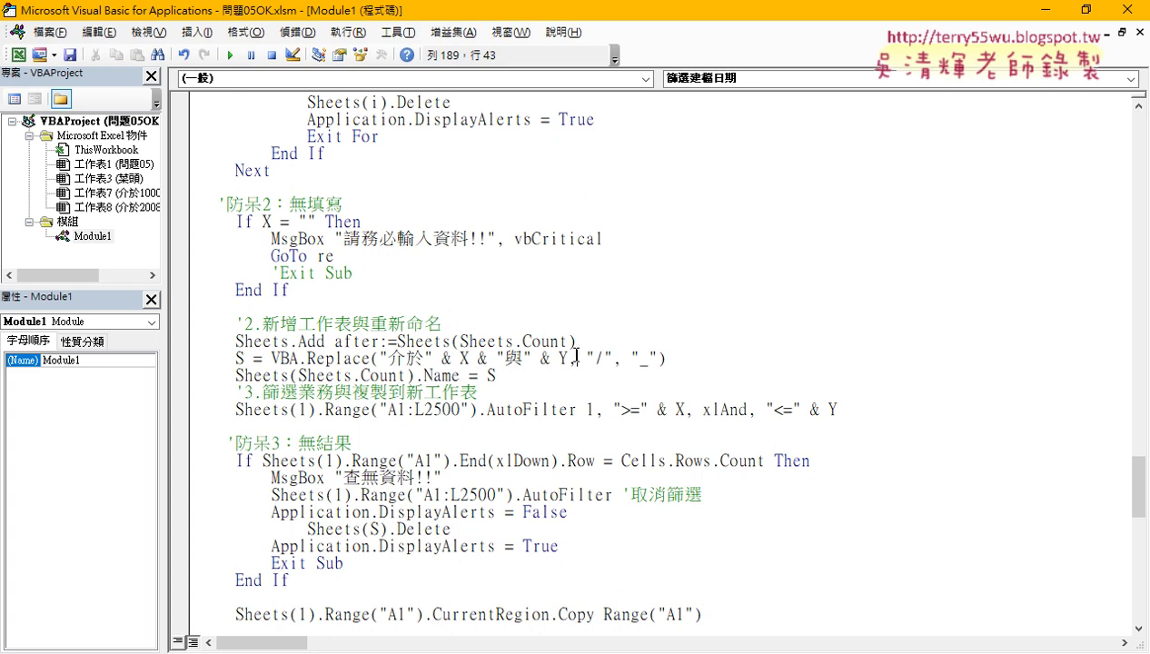
mouse_move(575, 359)
left_mouse_down()
mouse_move(613, 358)
mouse_move(570, 360)
left_mouse_up()
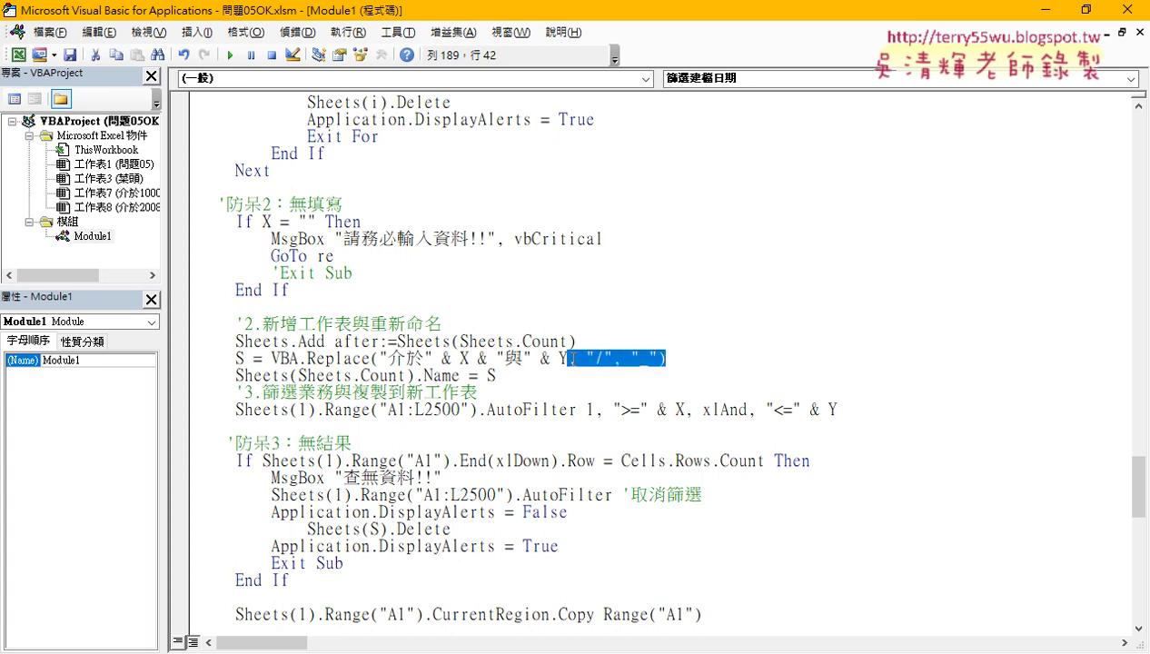
Retype the Replace arguments as "/","_") so slashes become underscores
key("Delete")
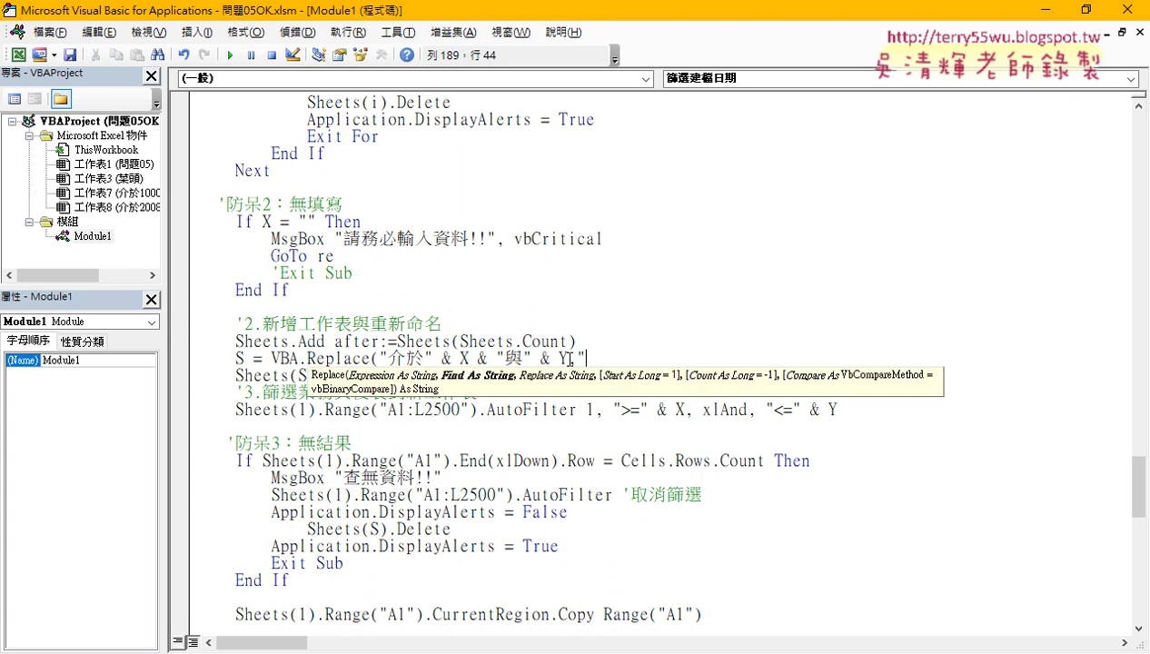
type("\"\"")
key("Left")
type("/")
key("Right")
type(",")
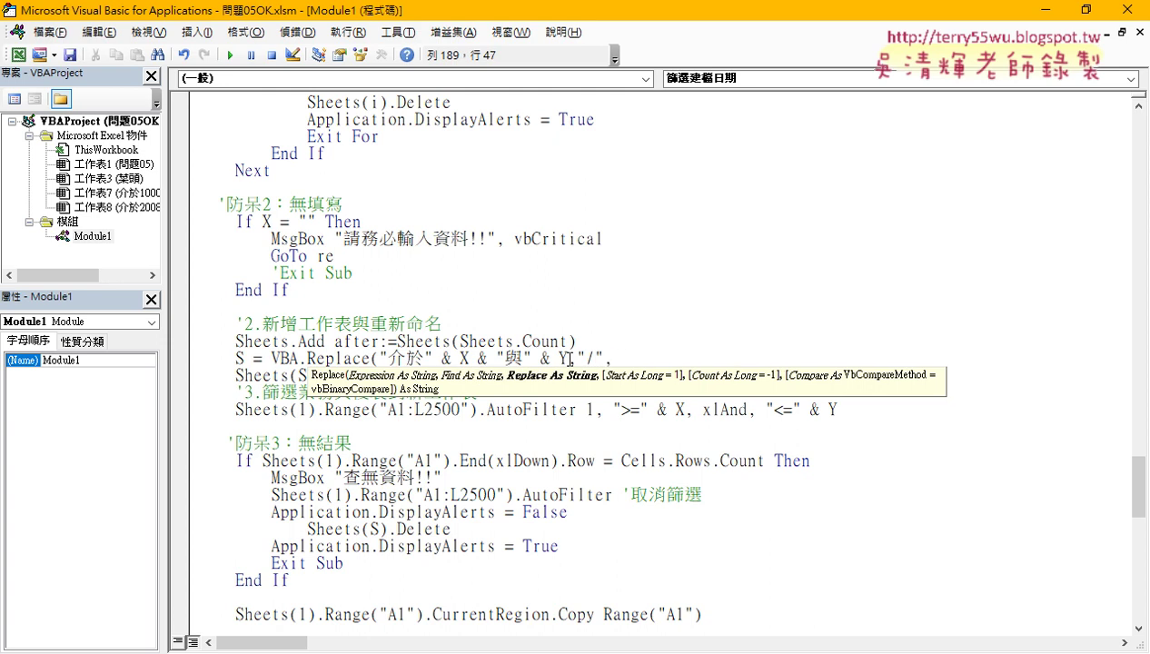
type("\"\"")
key("Left")
type("_")
key("Right")
type(")")
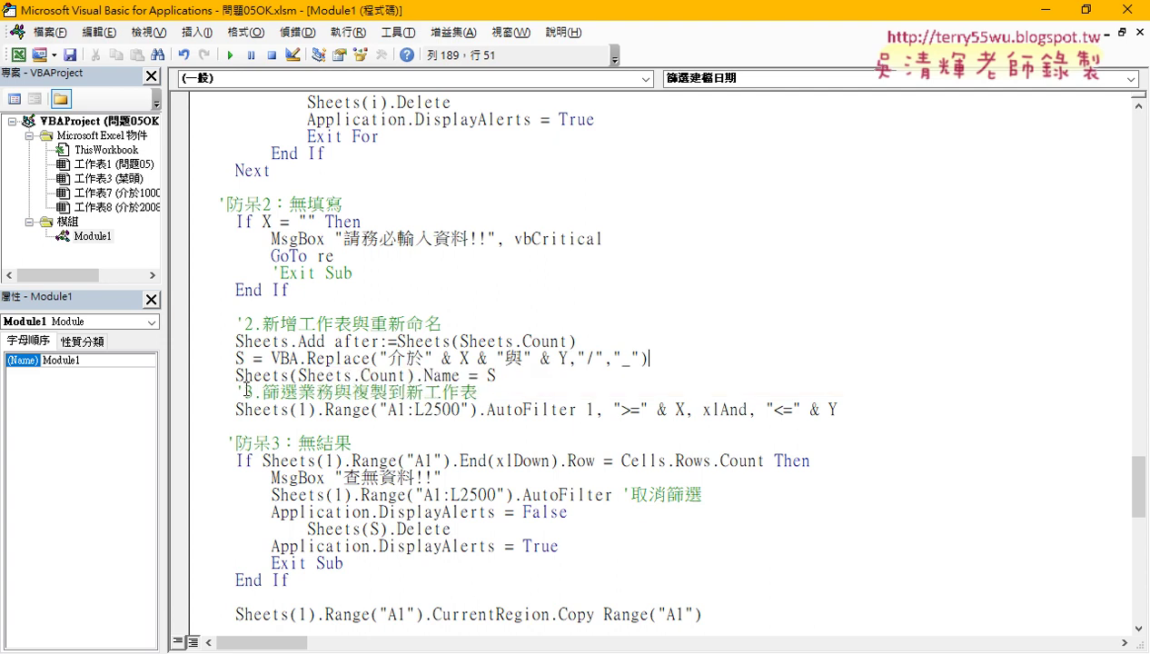
Verify S holds the Replace expression and is used as the new sheet's name
double_click(240, 358)
left_click_drag(269, 358, 648, 358)
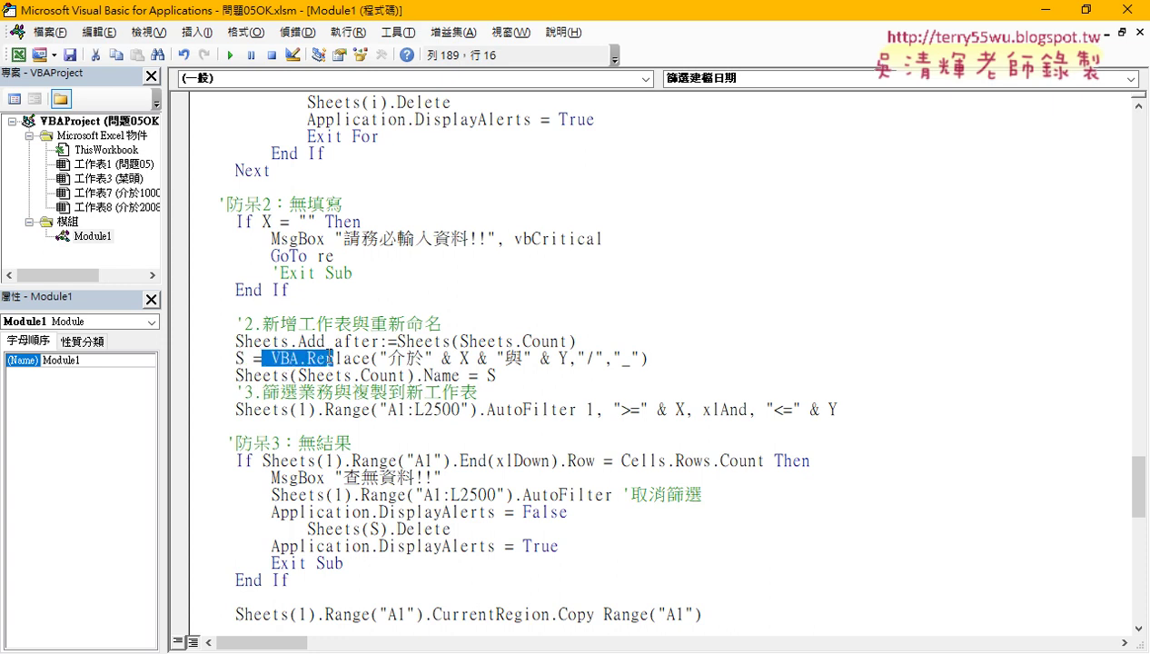
left_click(554, 360)
left_click(243, 358)
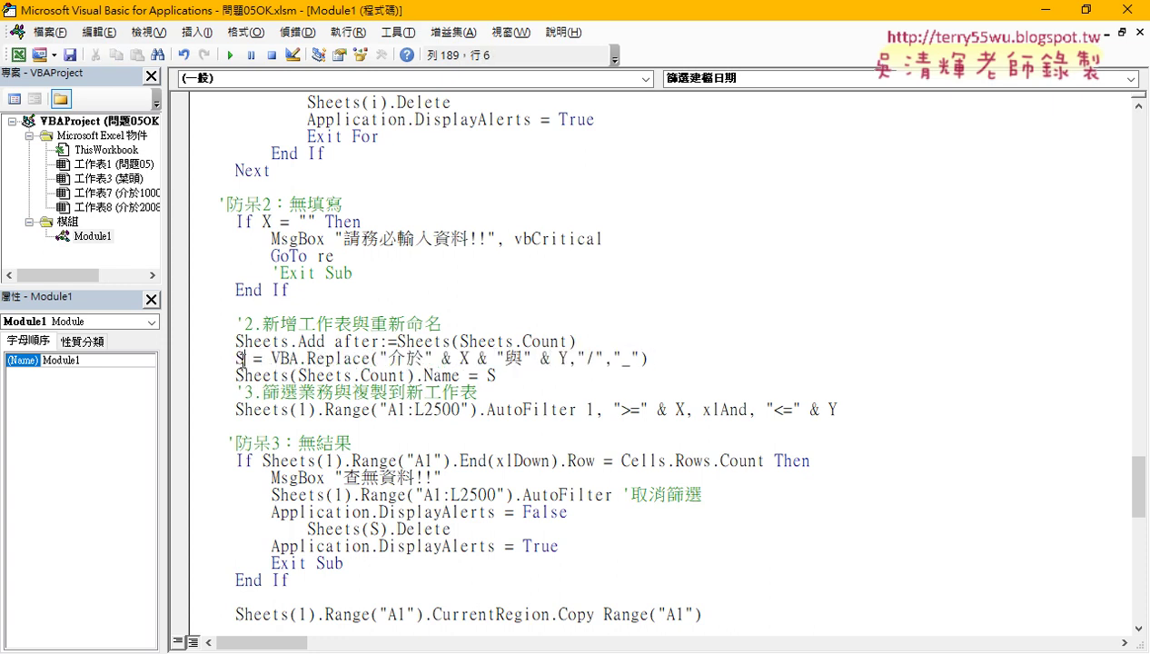
left_click(500, 376)
double_click(490, 377)
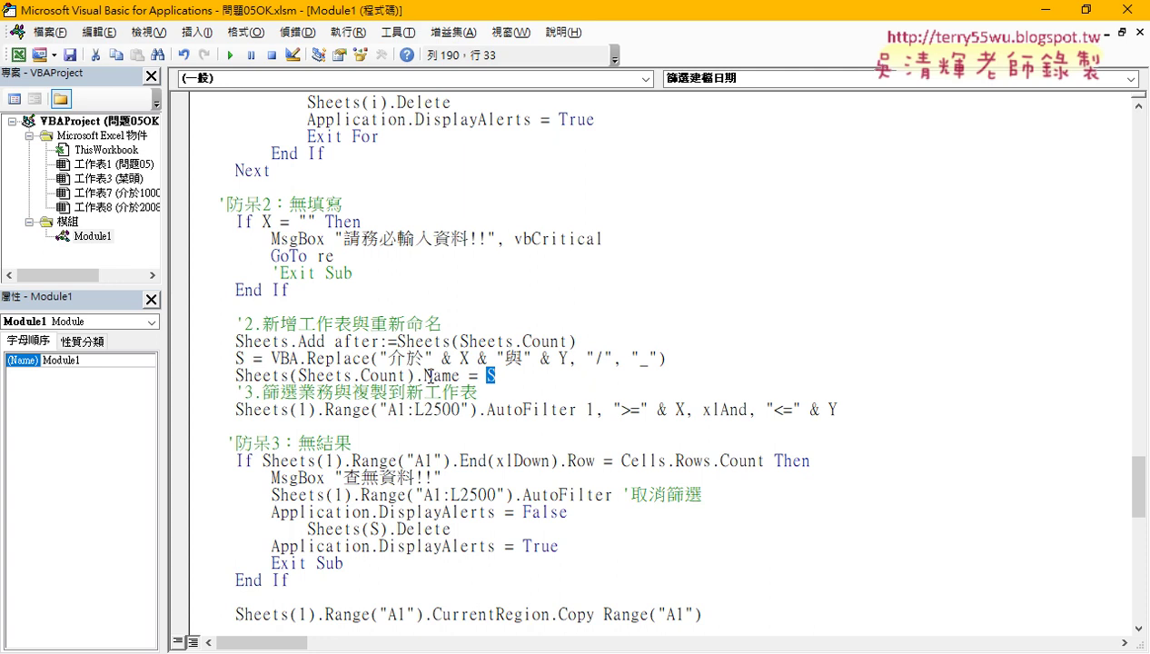
Show the 篩選總價 macro under 如何做數字篩選 in the 程式碼 Google Doc, above 如何做日期篩選
key("alt+Tab")
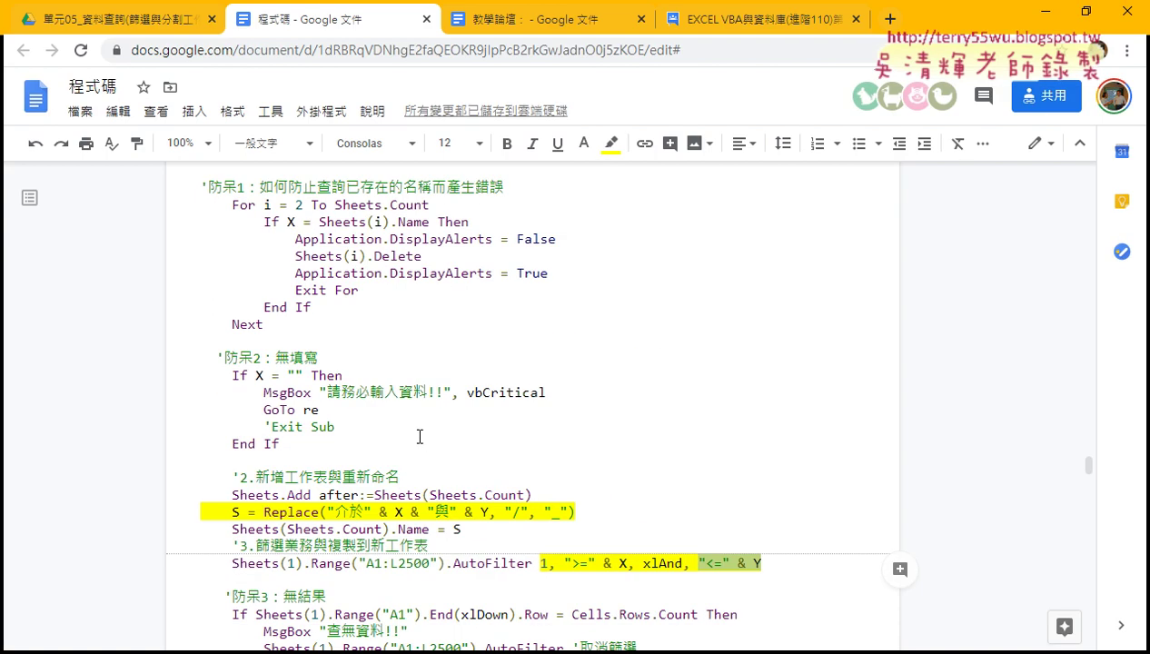
scroll(425, 439, "up", 2)
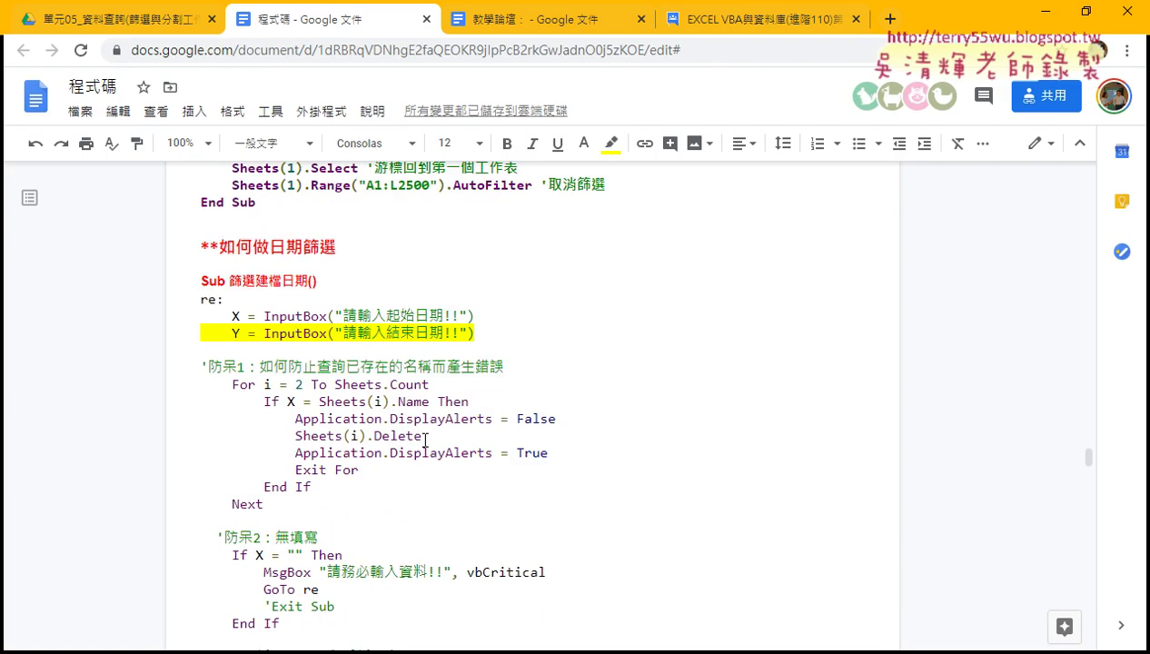
left_click_drag(254, 246, 335, 247)
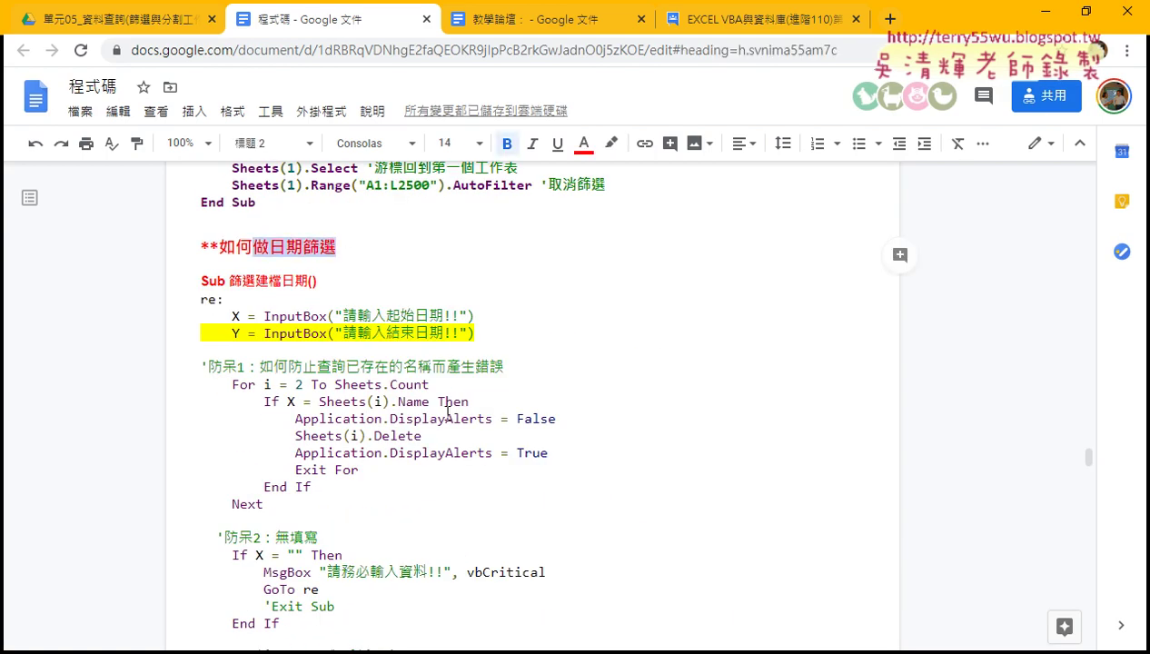
scroll(447, 413, "up", 10)
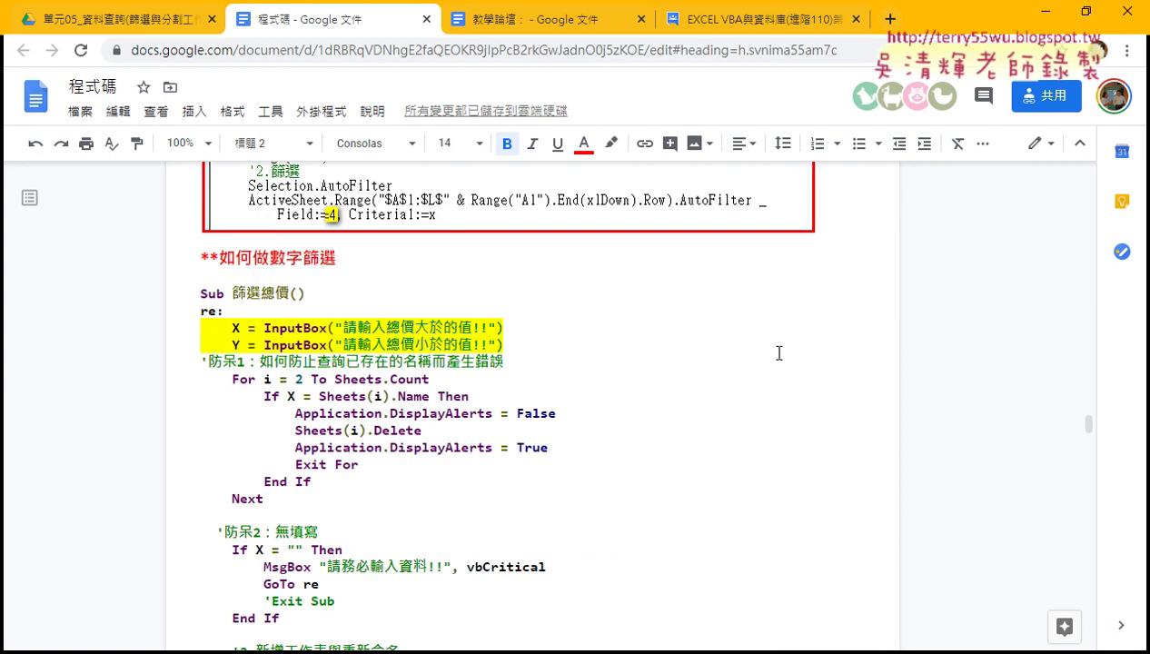